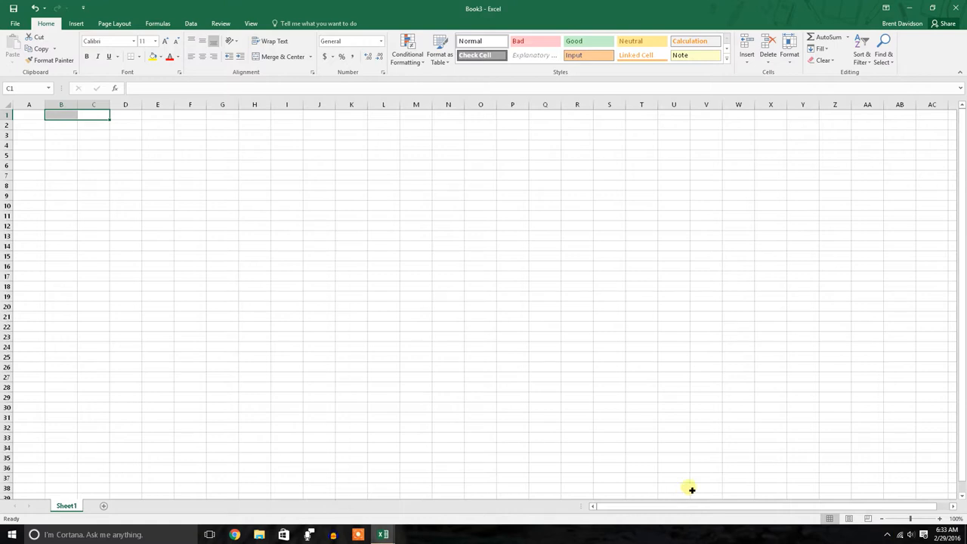
click(262, 250)
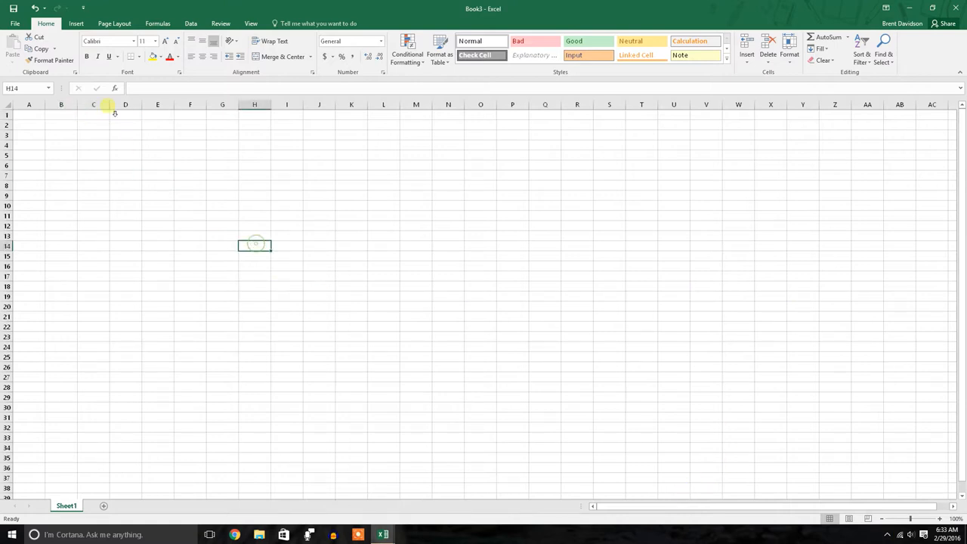
click(34, 114)
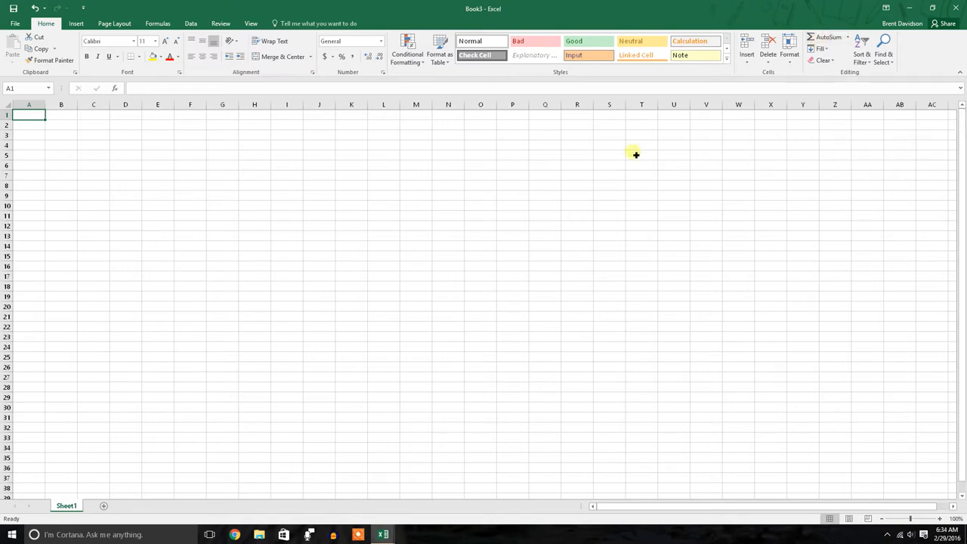
click(74, 143)
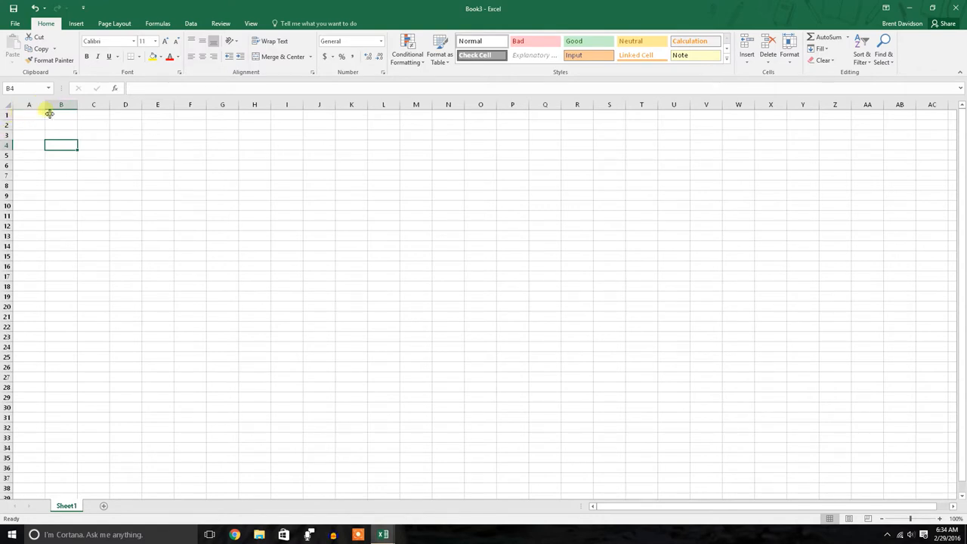
mouse_move(48, 110)
mouse_down()
mouse_move(147, 112)
mouse_move(49, 110)
mouse_up()
click(118, 148)
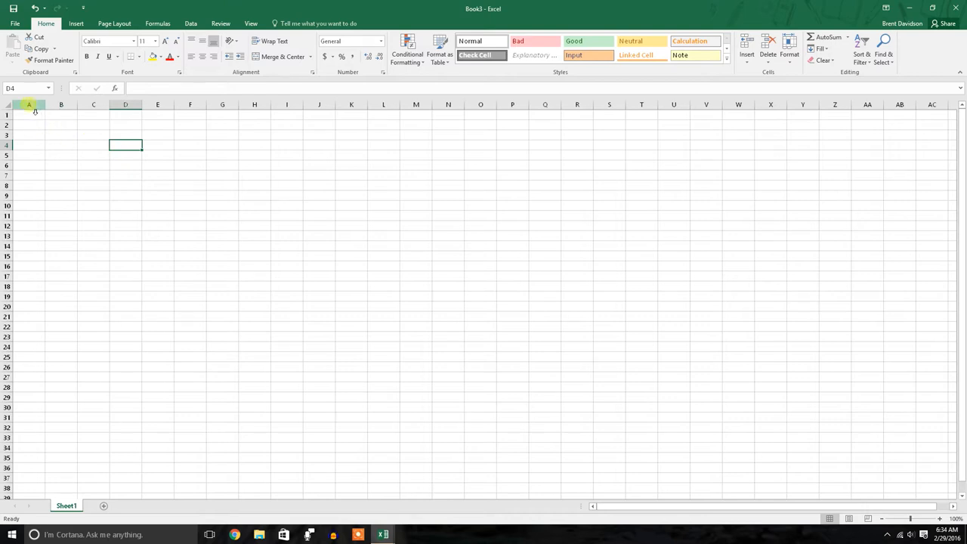
Narrow columns A through I together by entering a smaller column width for the whole selection.
drag(38, 111, 290, 110)
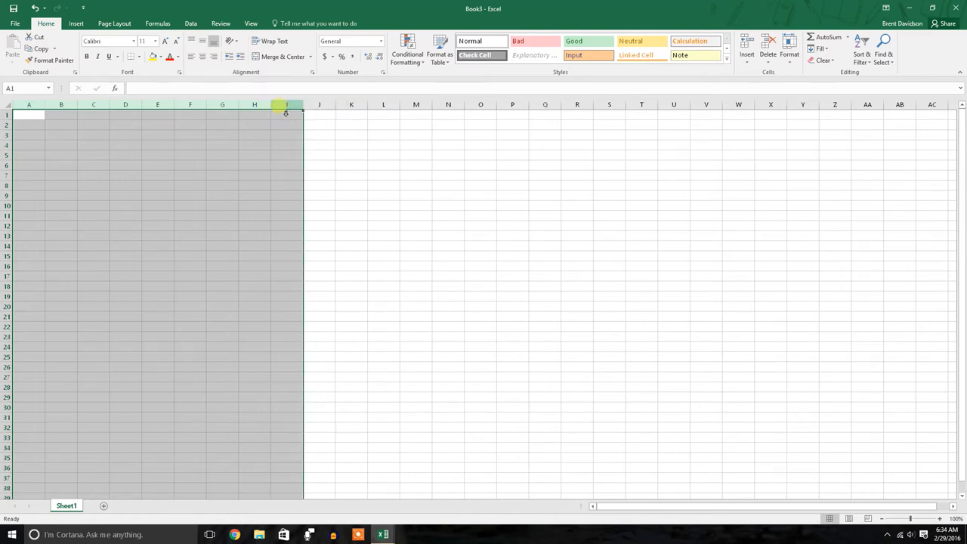
right_click(285, 112)
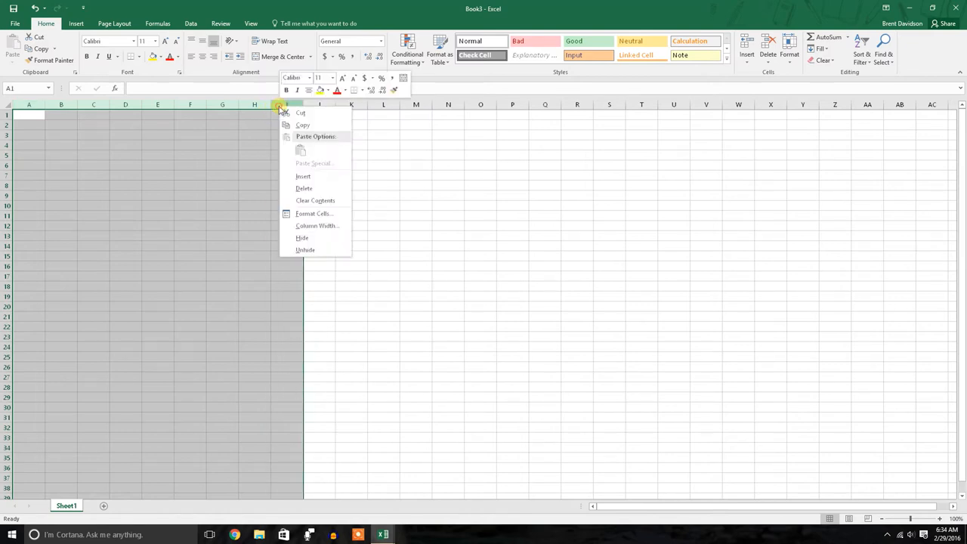
click(317, 226)
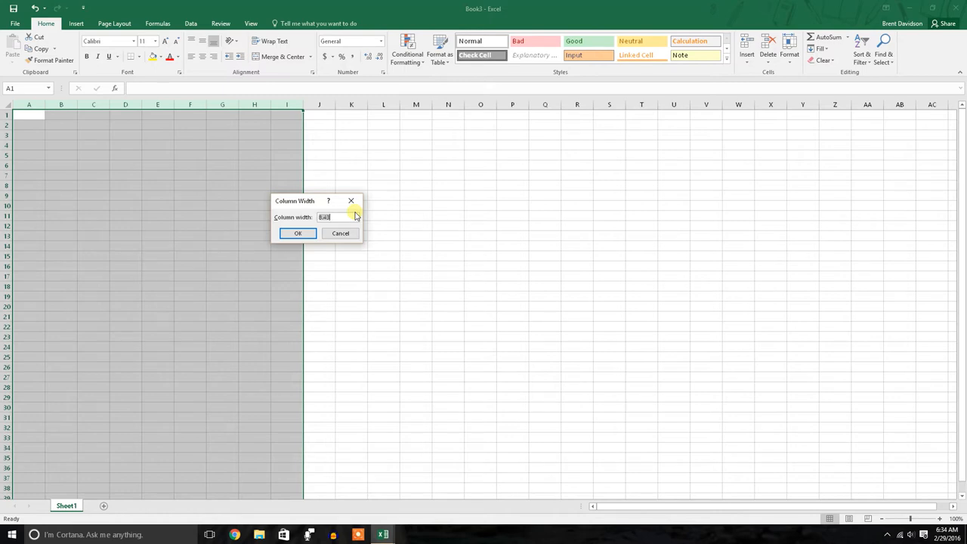
key(Return)
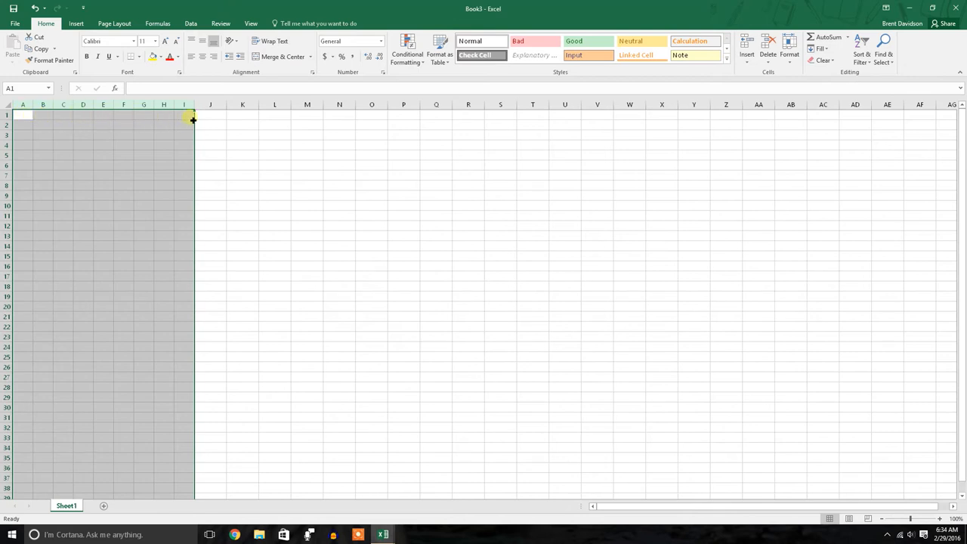
Set the height of rows 1 through 11 to 12.
click(257, 153)
drag(9, 117, 6, 206)
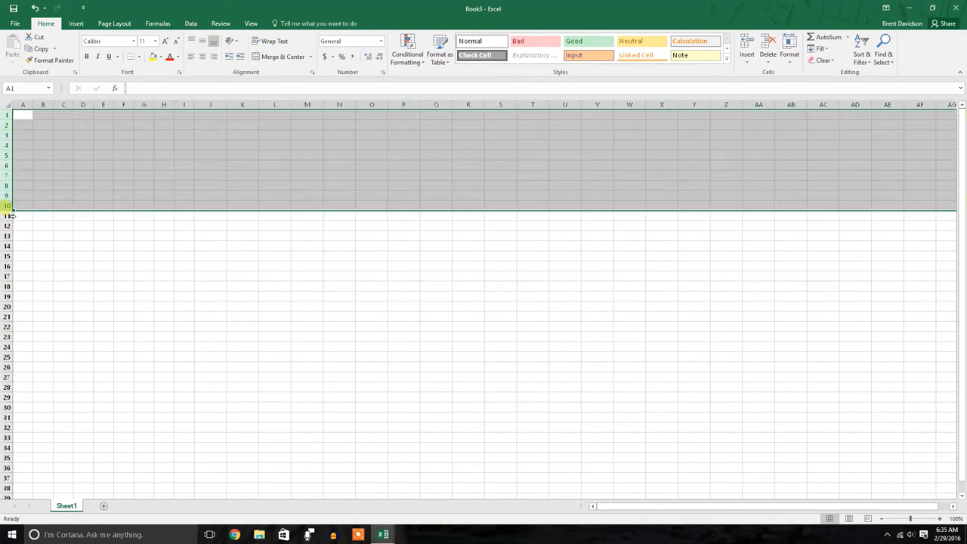
click(8, 204)
drag(8, 115, 9, 223)
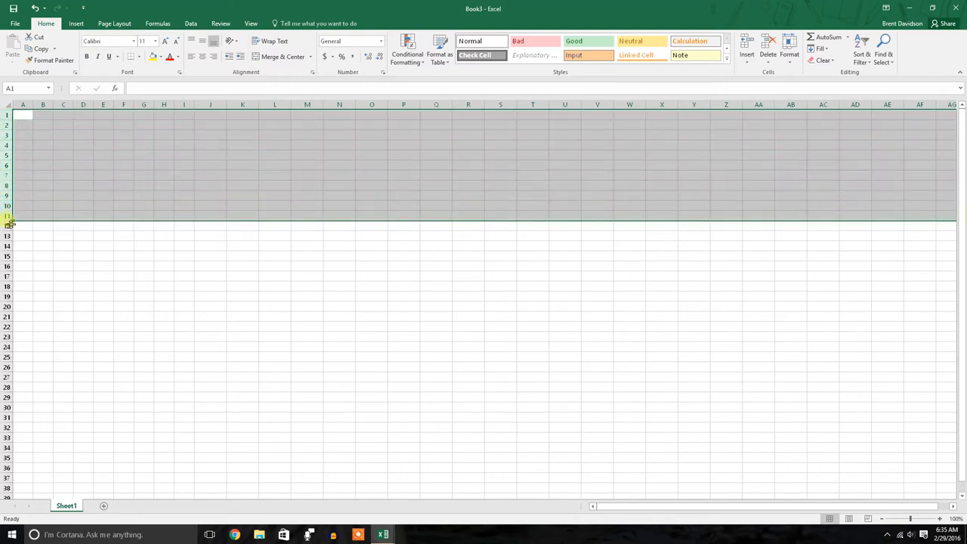
right_click(11, 219)
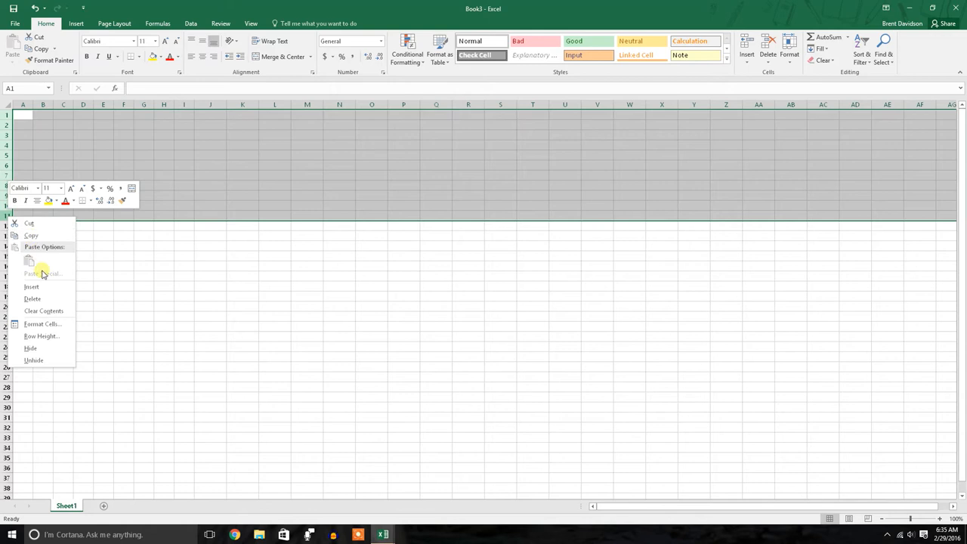
click(43, 336)
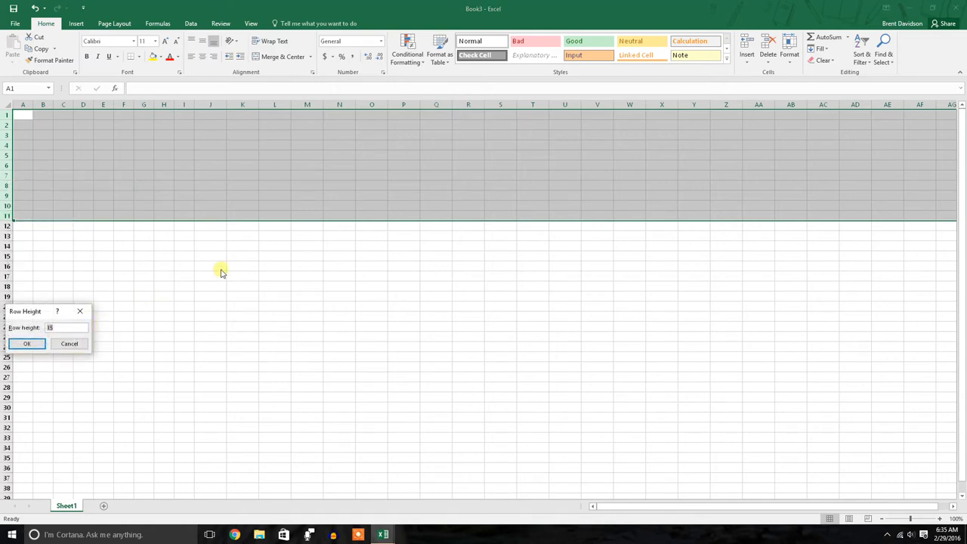
text(12)
key(Return)
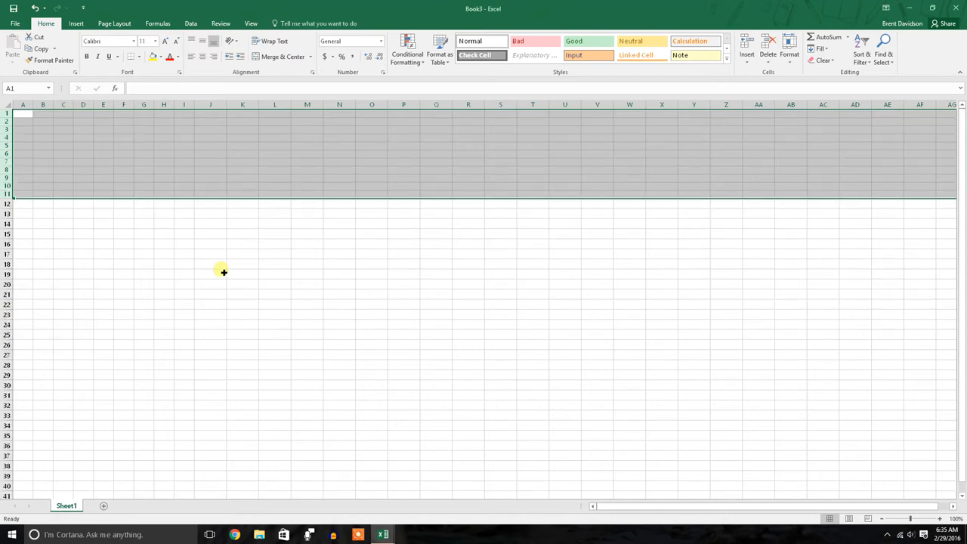
Change the height of rows 1 through 11 back to 15.
right_click(8, 193)
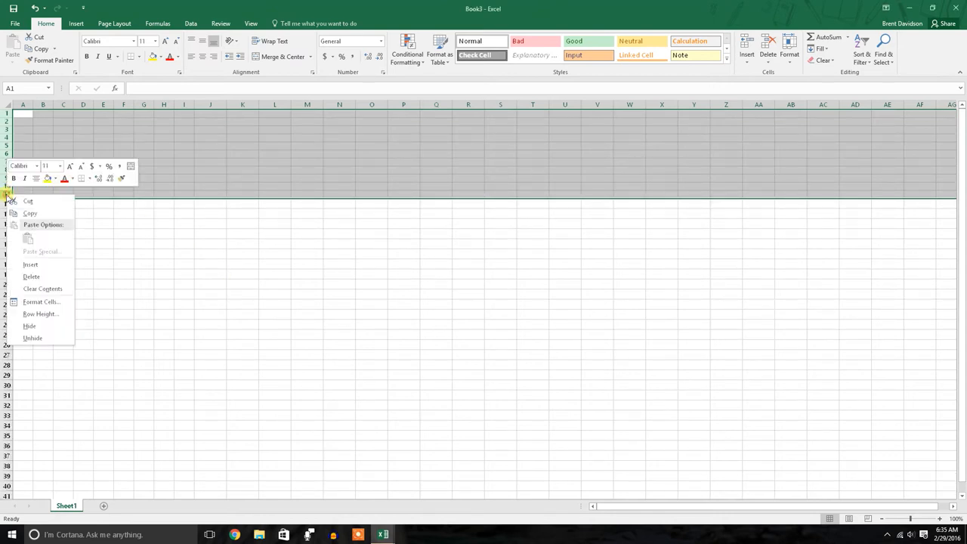
click(41, 313)
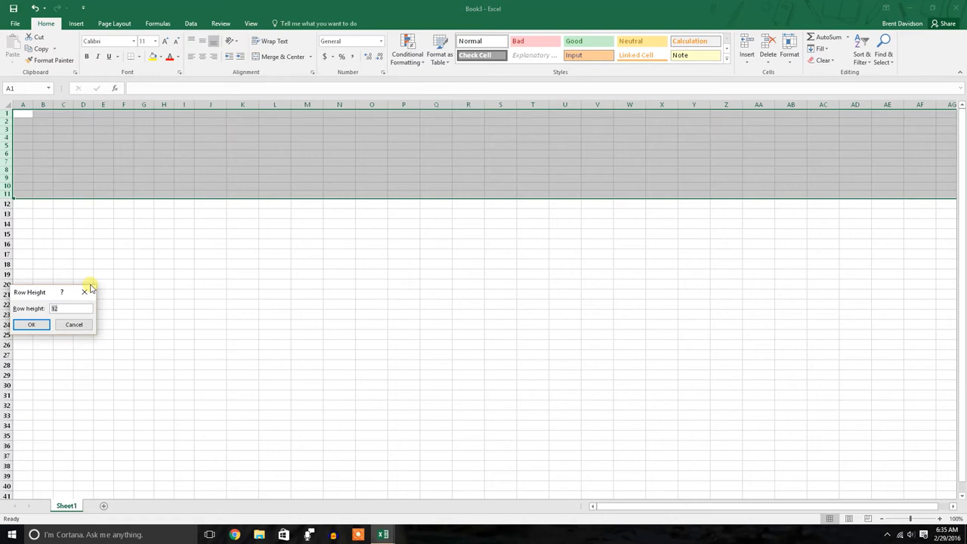
text(15)
key(Return)
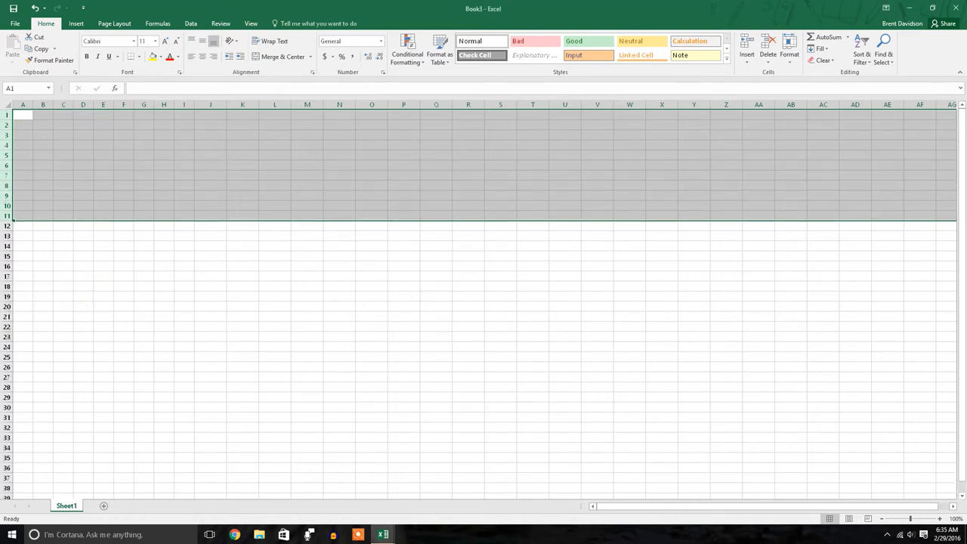
click(178, 244)
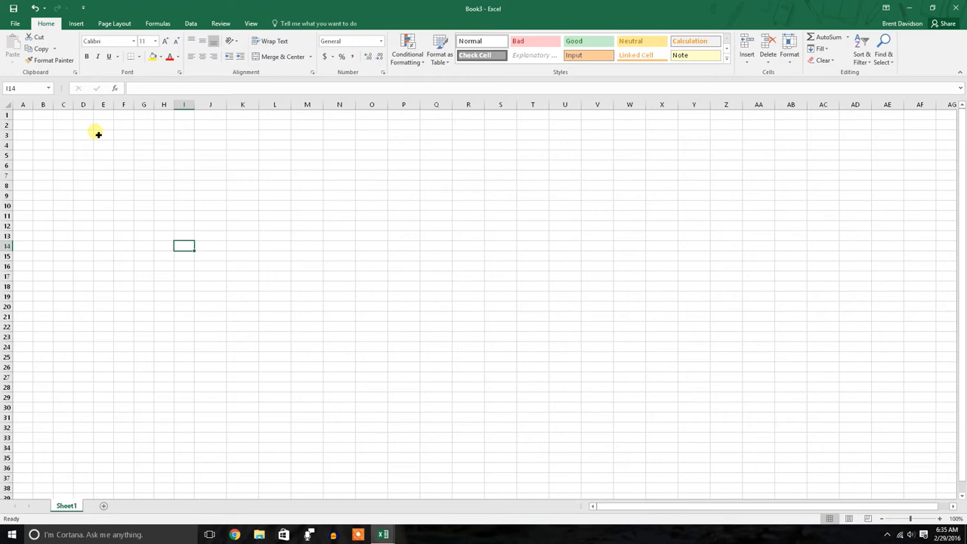
Enter the numbers 0, 1, 2 and 3 across cells A1 through D1.
double_click(25, 116)
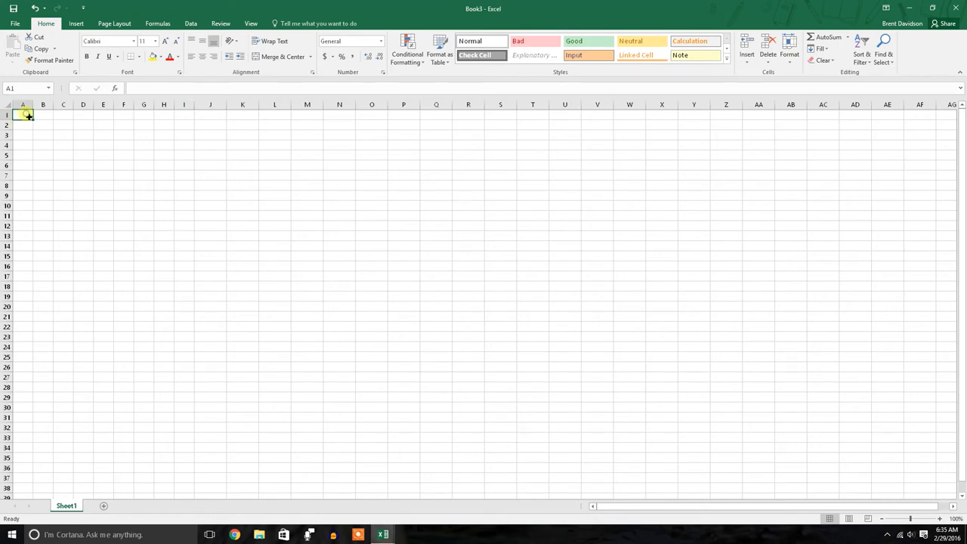
click(121, 132)
click(46, 114)
text(1)
key(Tab)
text(2)
key(Tab)
text(3)
key(Tab)
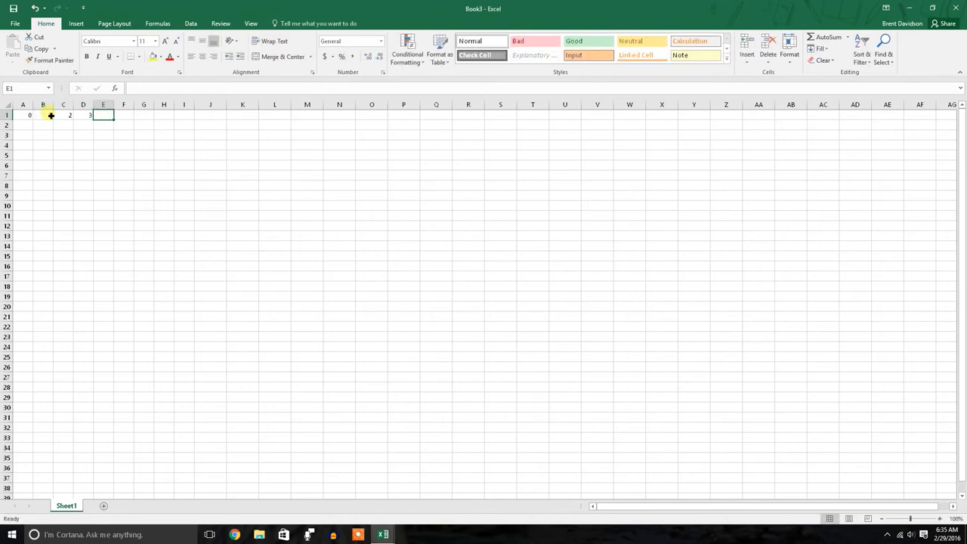
Clear the numbers from cells B1 through D1, keeping the 0 in A1.
drag(49, 117, 94, 121)
key(Delete)
click(89, 164)
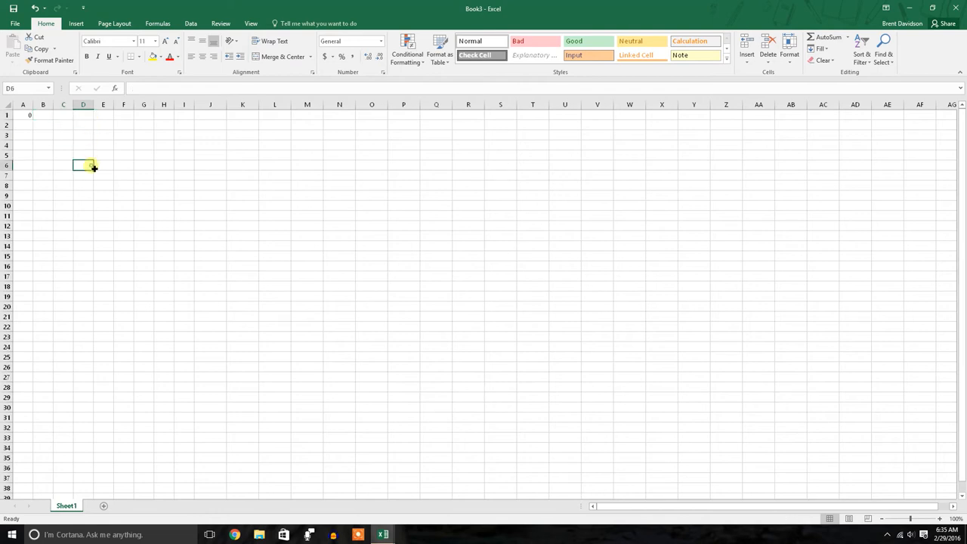
Autofill row 1 from A1 across to I1 as a Fill Series, numbering the cells 0 to 8.
click(29, 116)
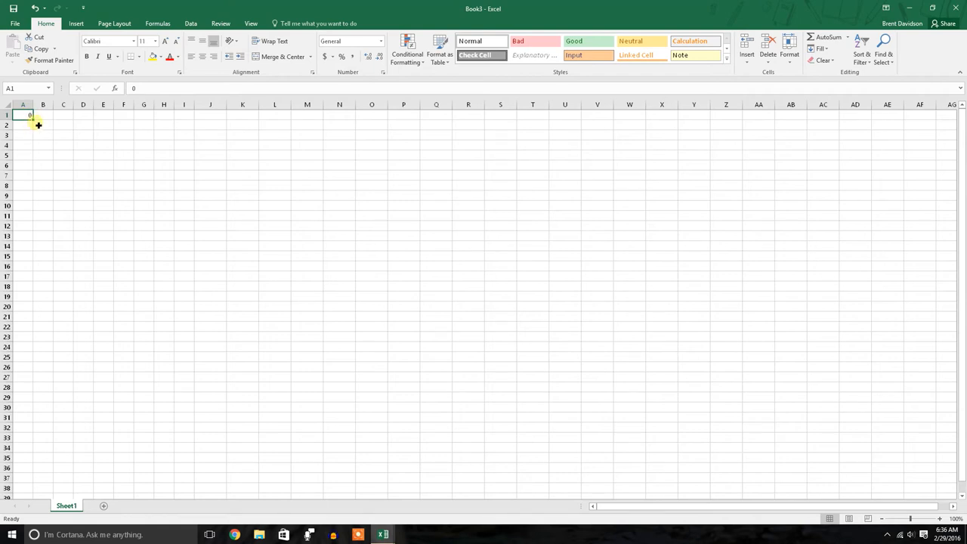
drag(36, 122, 189, 125)
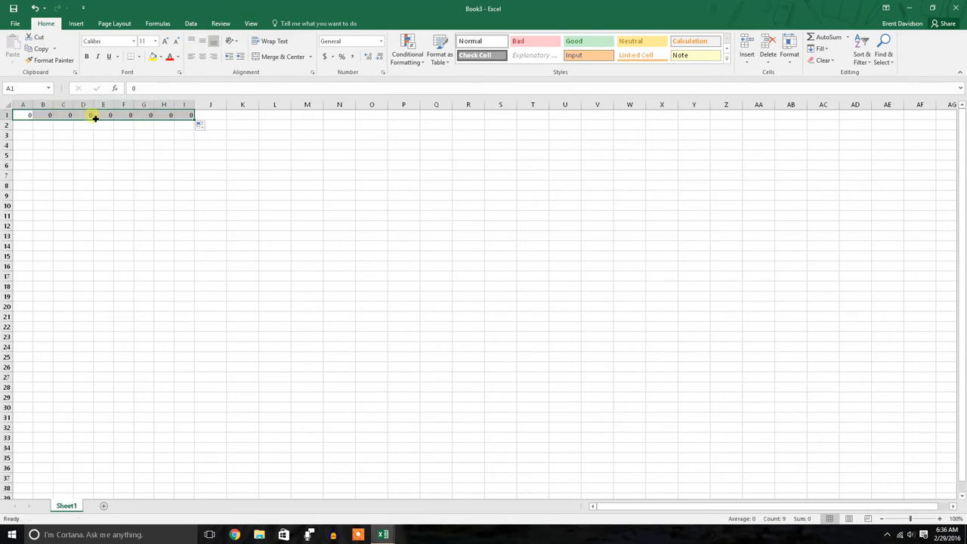
click(209, 127)
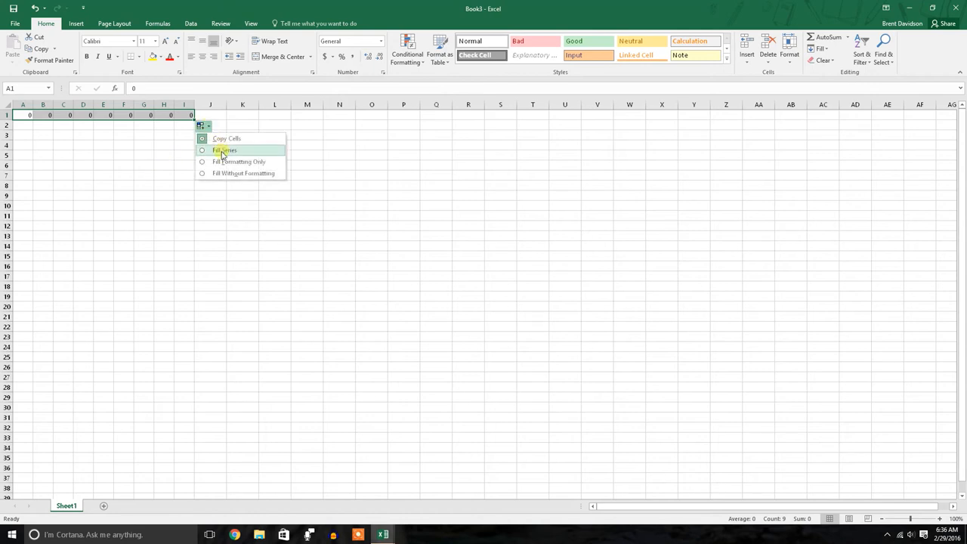
click(224, 150)
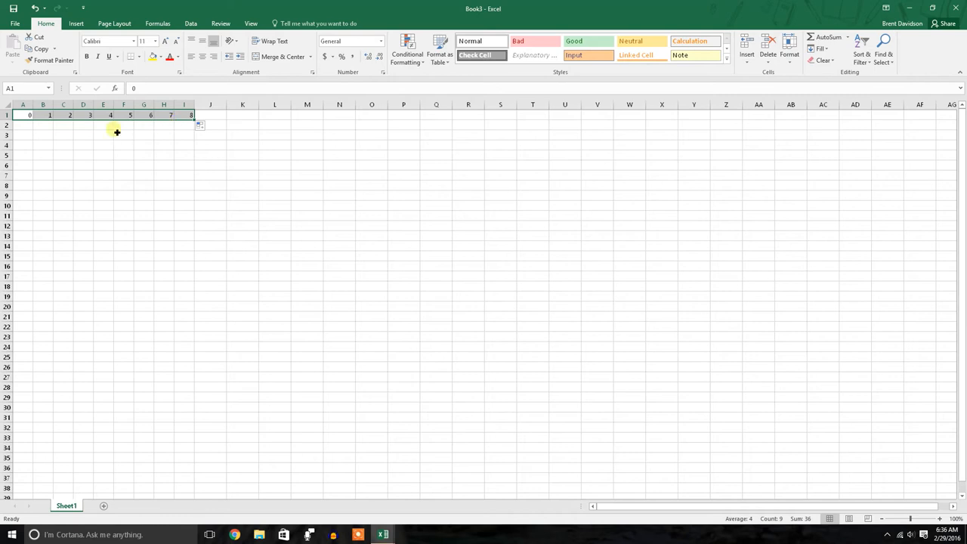
Autofill column A from A1 down to A9 as a Fill Series, numbering the cells 0 to 8.
click(26, 117)
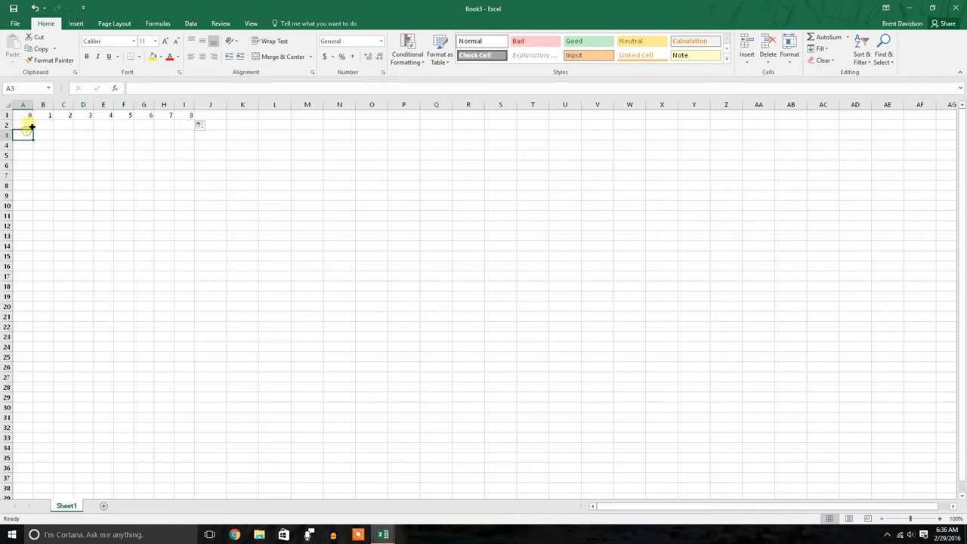
drag(37, 123, 31, 204)
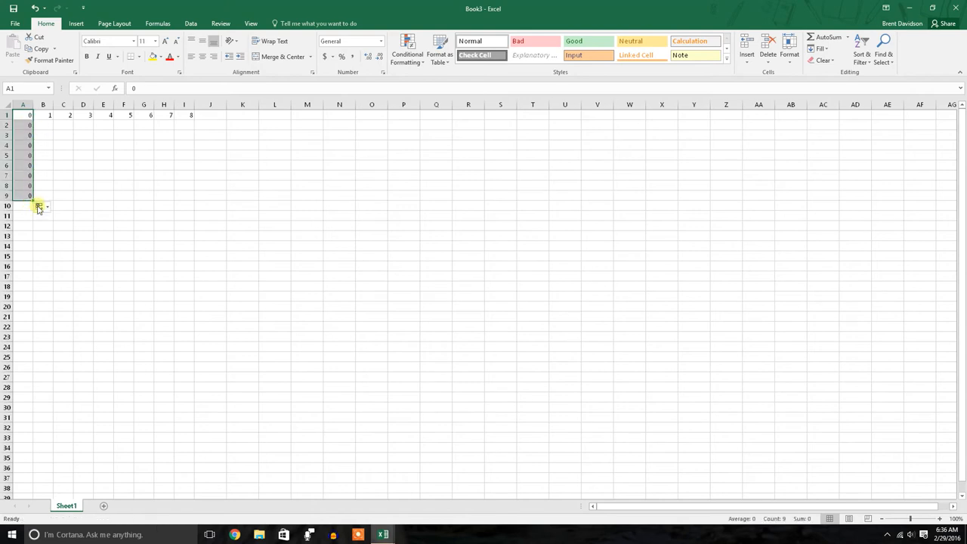
click(39, 207)
click(57, 234)
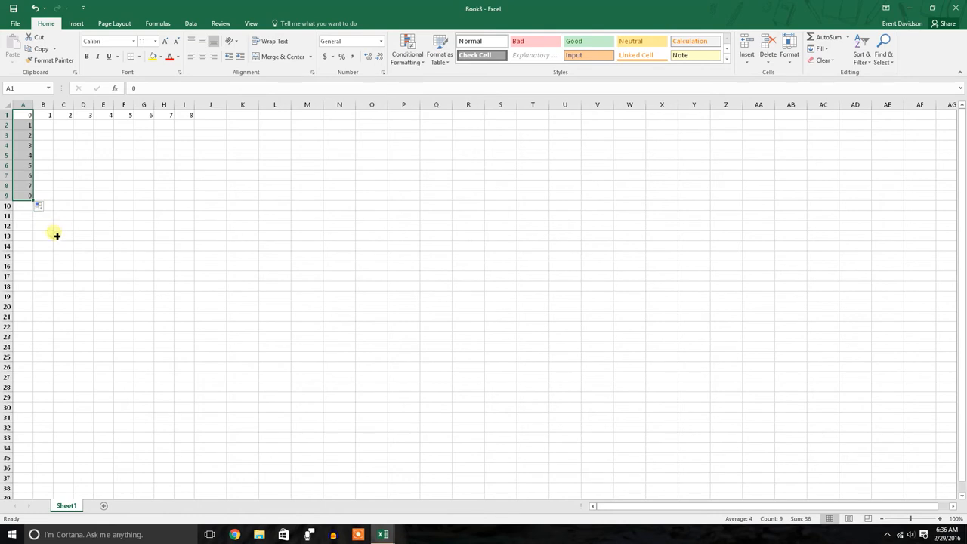
click(155, 176)
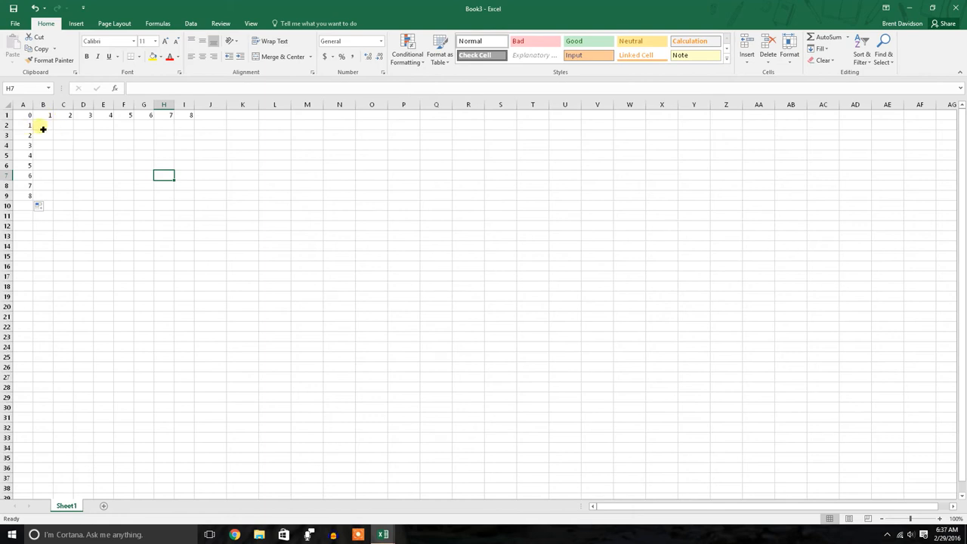
Add the AutoSum formula =SUM(B1,A2) to cell B2, using the two header cells as separate arguments.
click(49, 126)
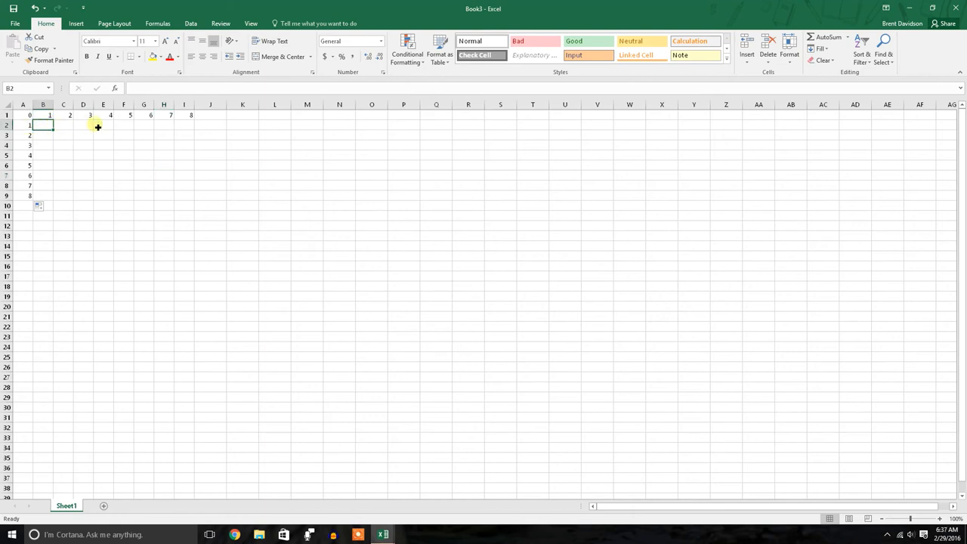
click(827, 39)
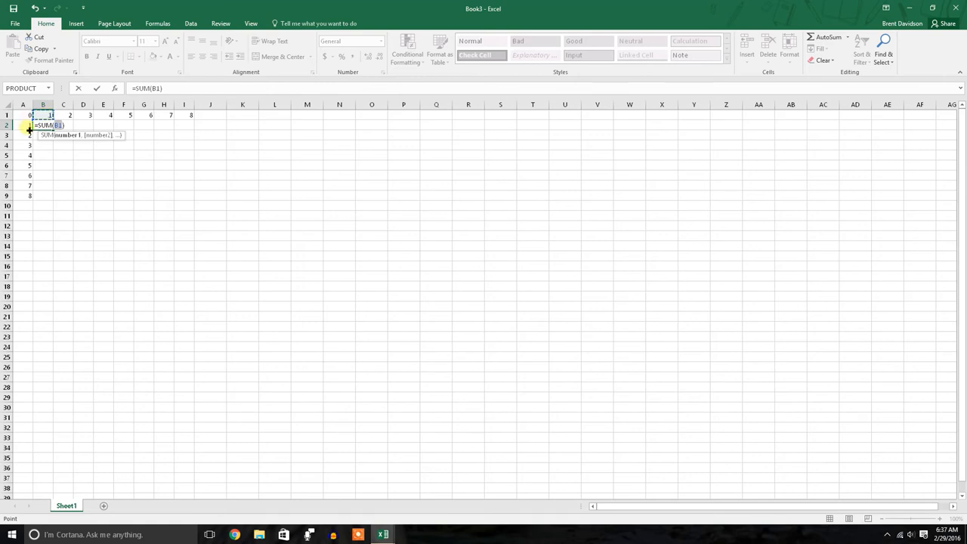
click(49, 118)
ctrl+click(29, 126)
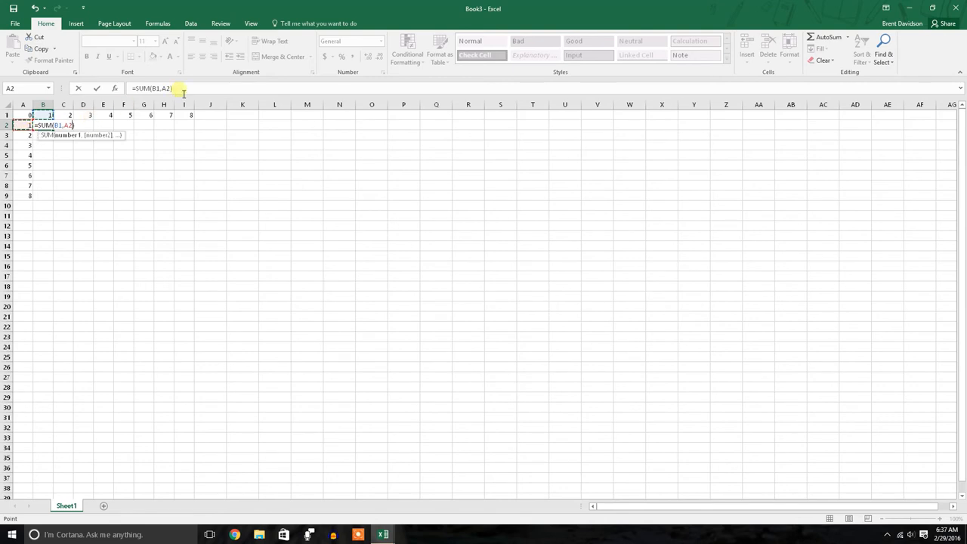
key(Return)
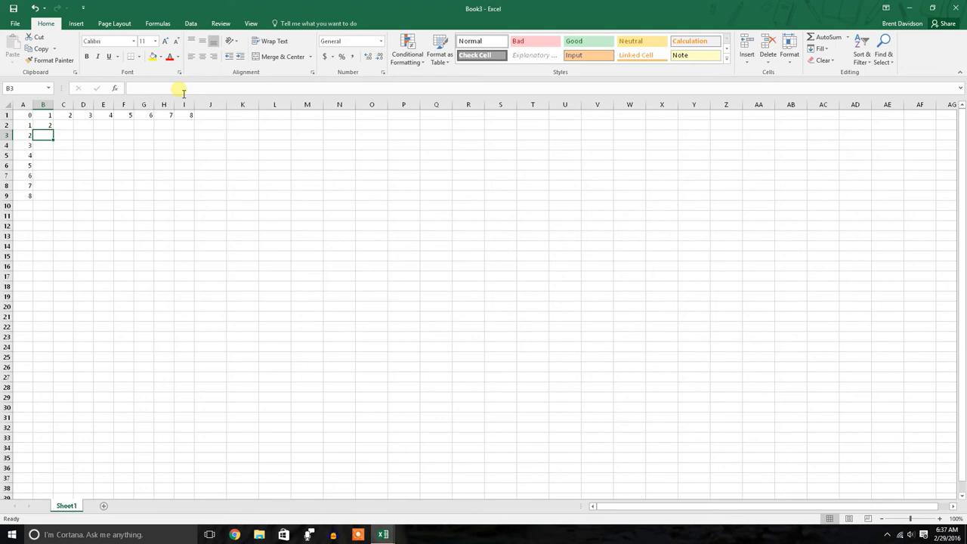
Add the AutoSum formula =SUM(C1,A3) to cell C3, using the two header cells as separate arguments.
click(67, 138)
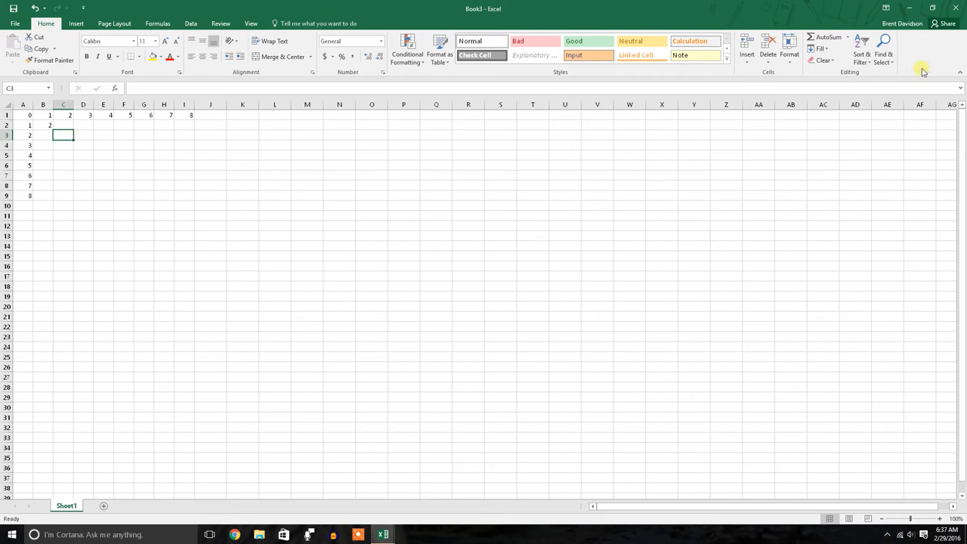
click(822, 41)
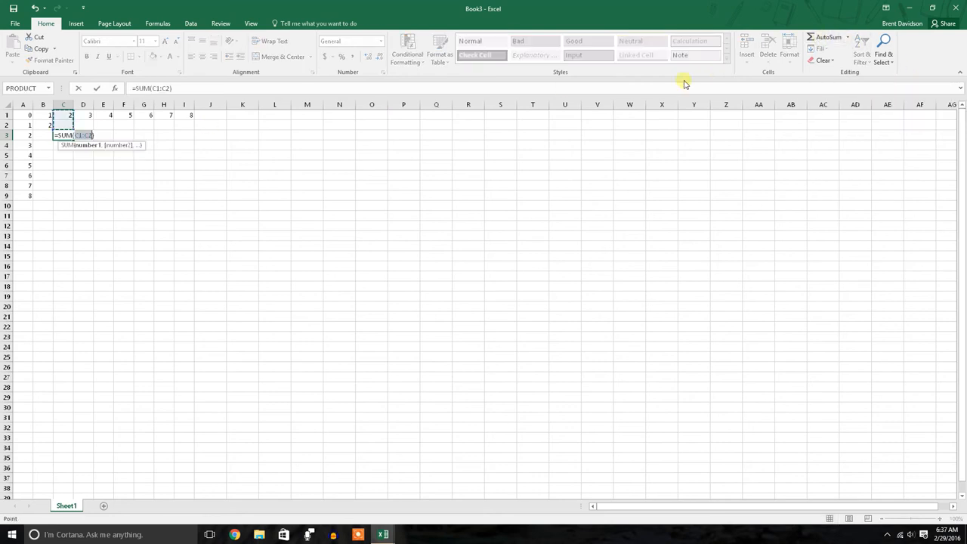
click(69, 119)
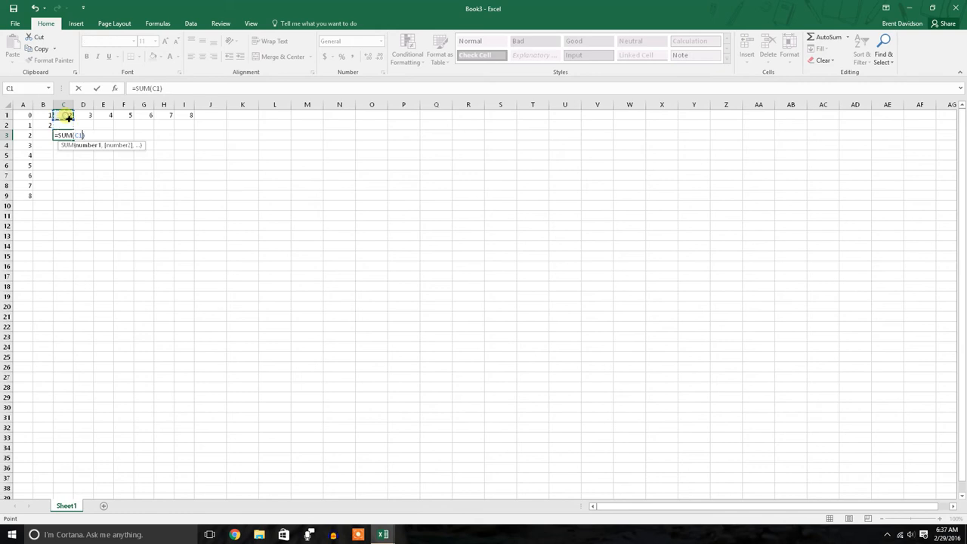
ctrl+click(29, 137)
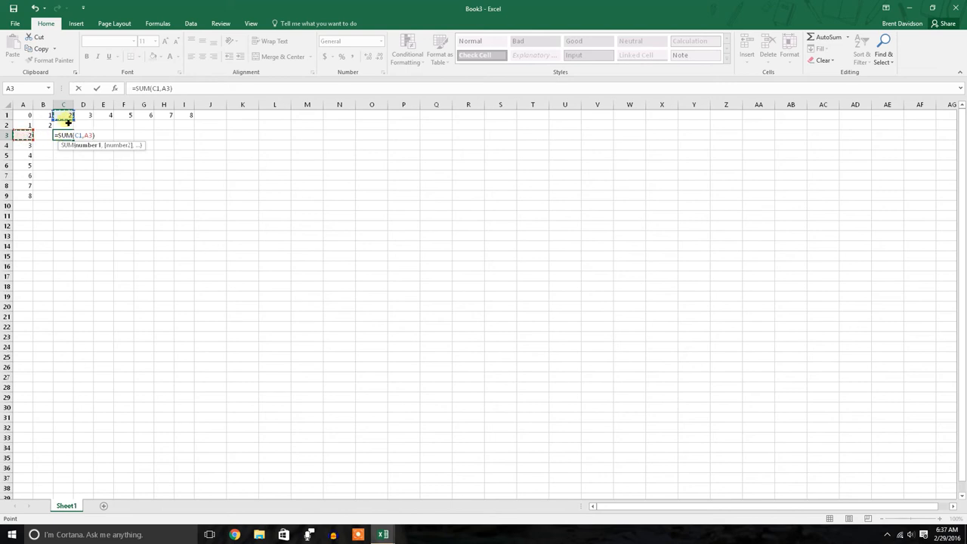
key(Return)
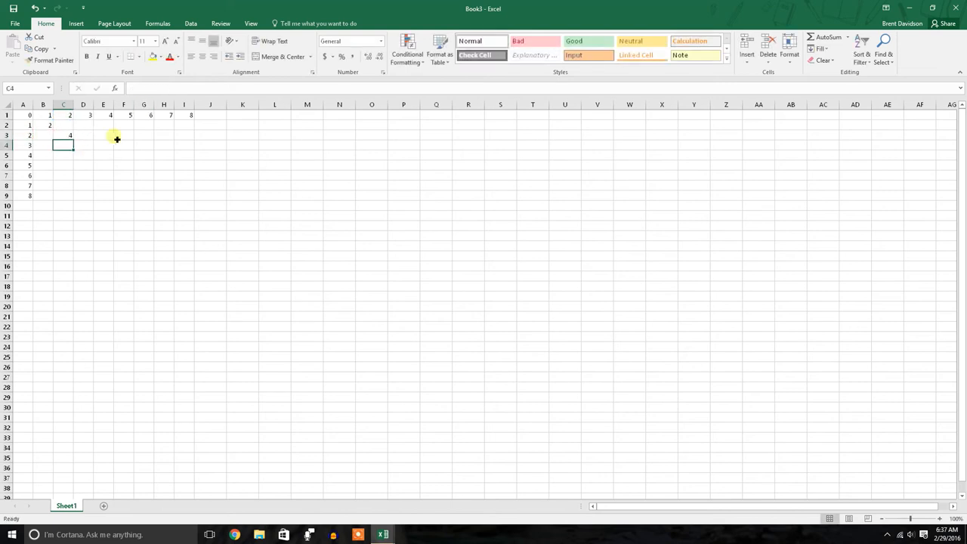
Add the AutoSum formula =SUM(D1,A4) to cell D4, using its column and row headers as separate arguments.
click(83, 146)
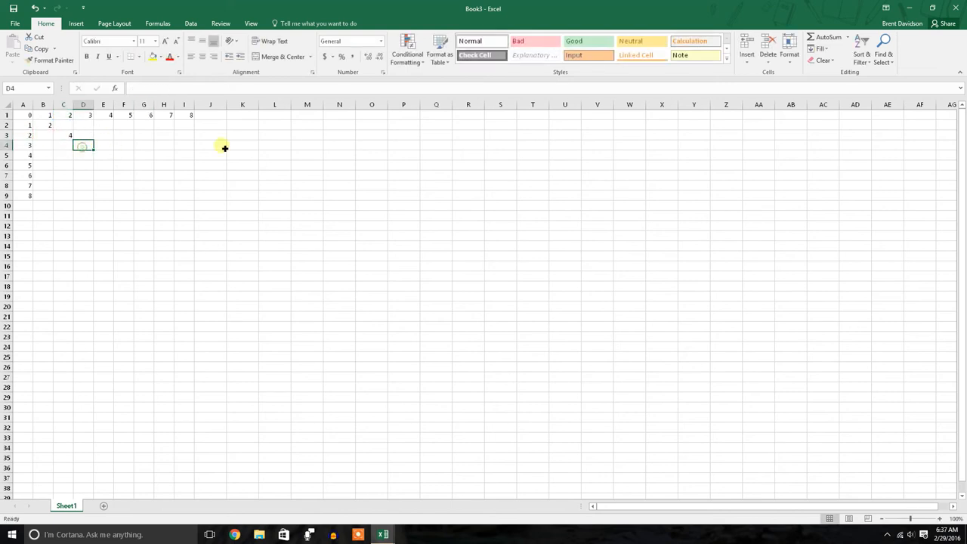
click(822, 37)
click(91, 115)
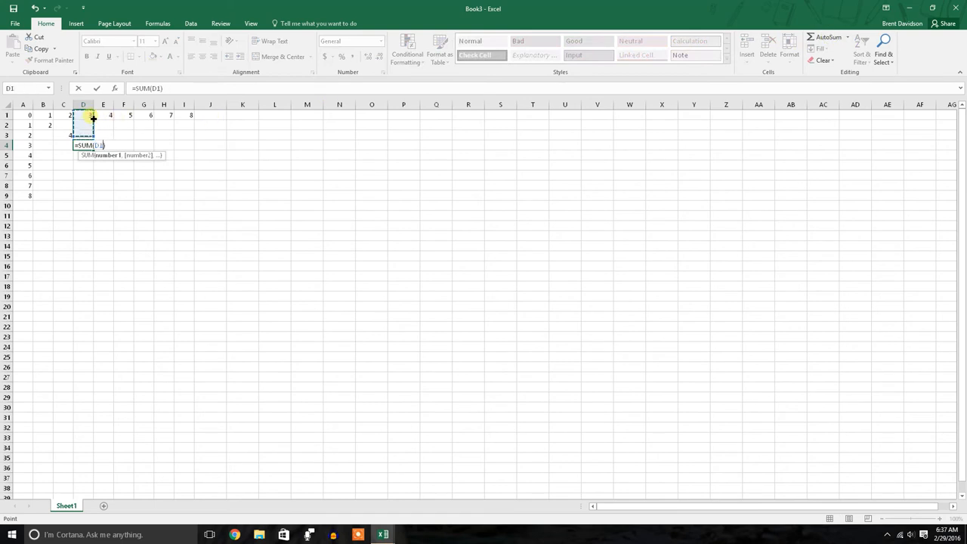
ctrl+click(28, 145)
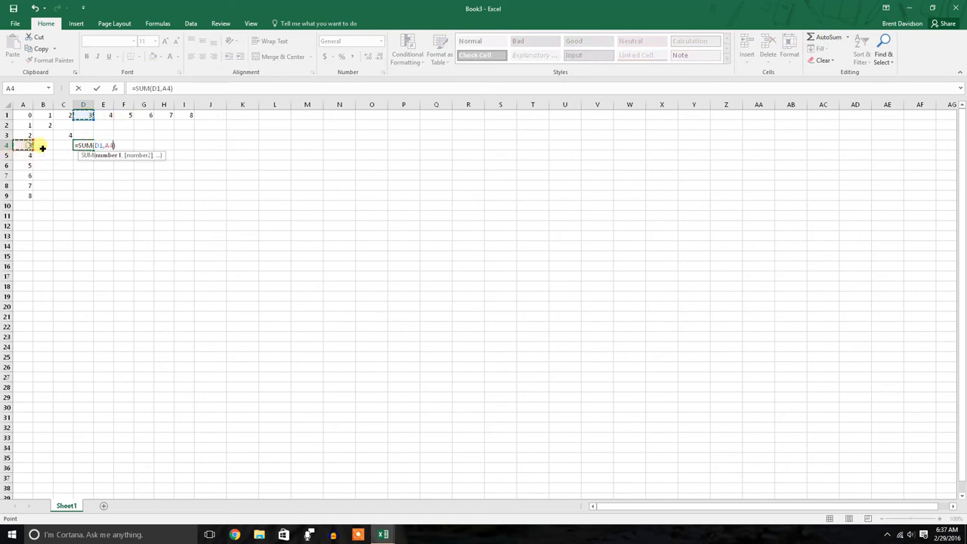
key(Return)
Add an AutoSum formula to cell E5 that sums the header cells E1 and A5.
click(104, 154)
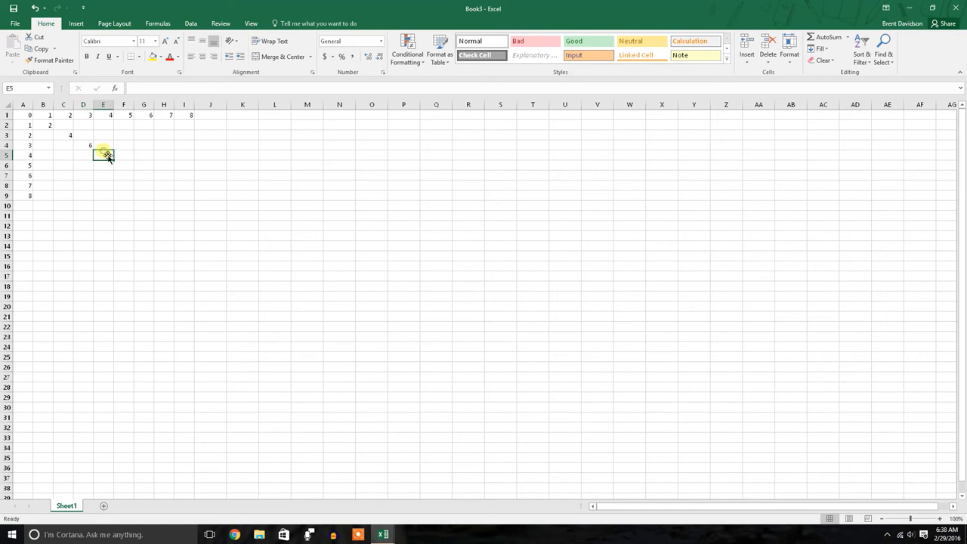
click(829, 42)
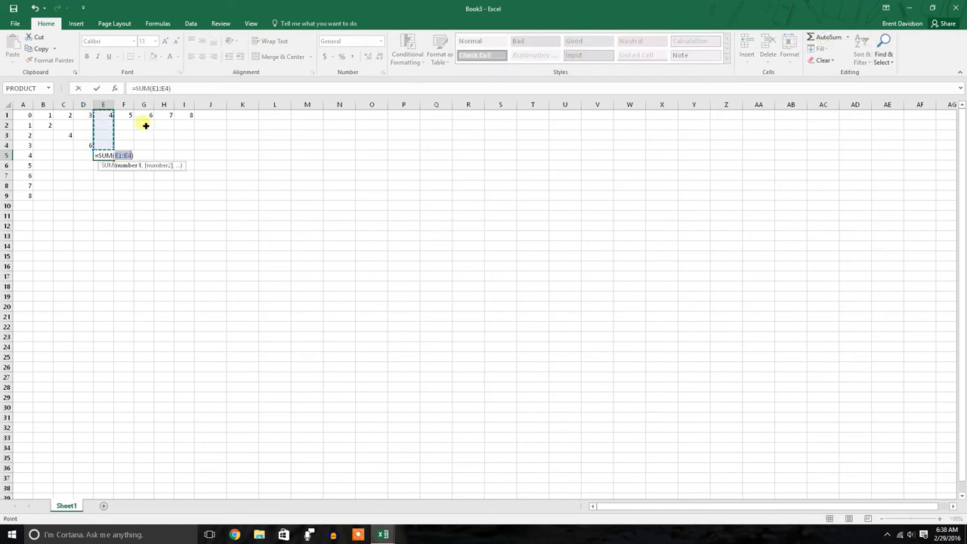
click(105, 116)
ctrl+click(26, 155)
key(Return)
Begin an AutoSum formula in cell F6 with F1 and A6 as separate arguments.
click(129, 166)
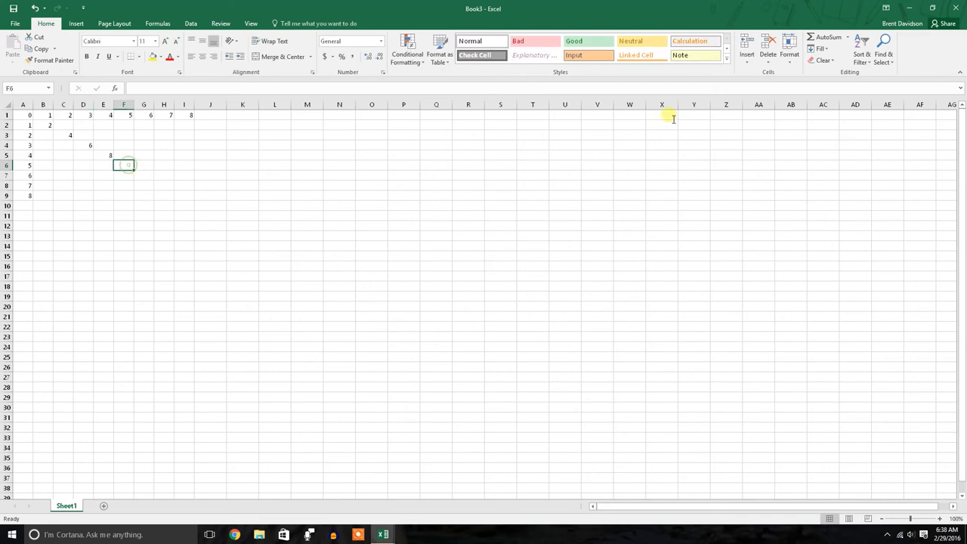
click(819, 38)
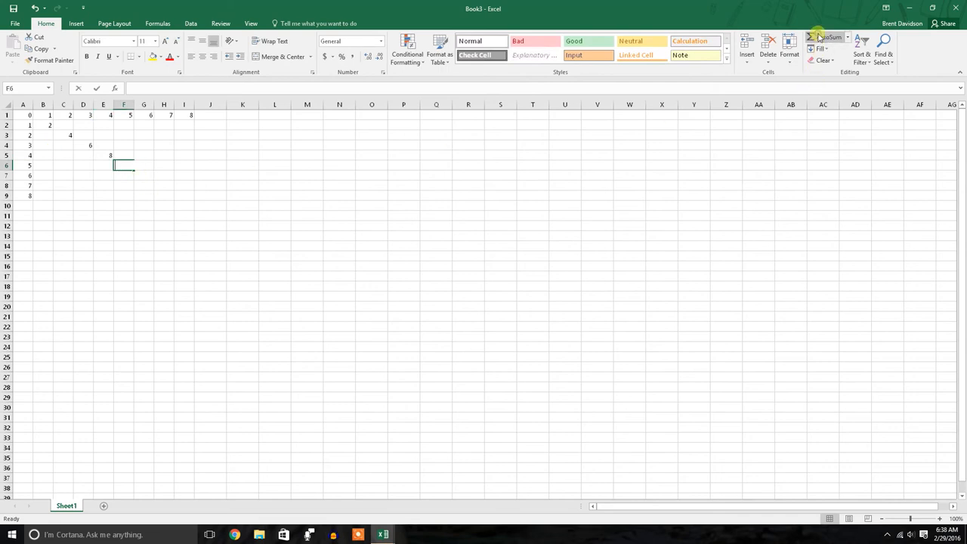
click(127, 117)
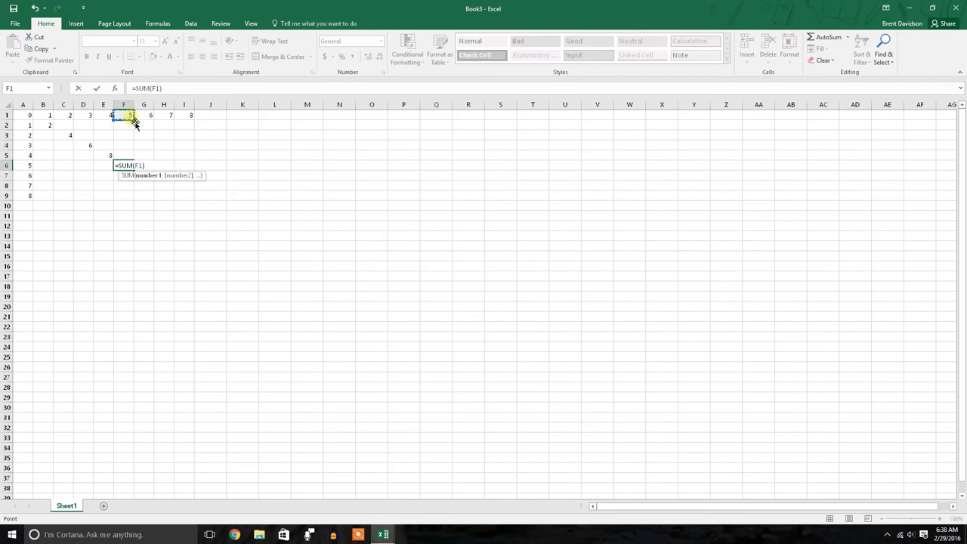
ctrl+click(30, 165)
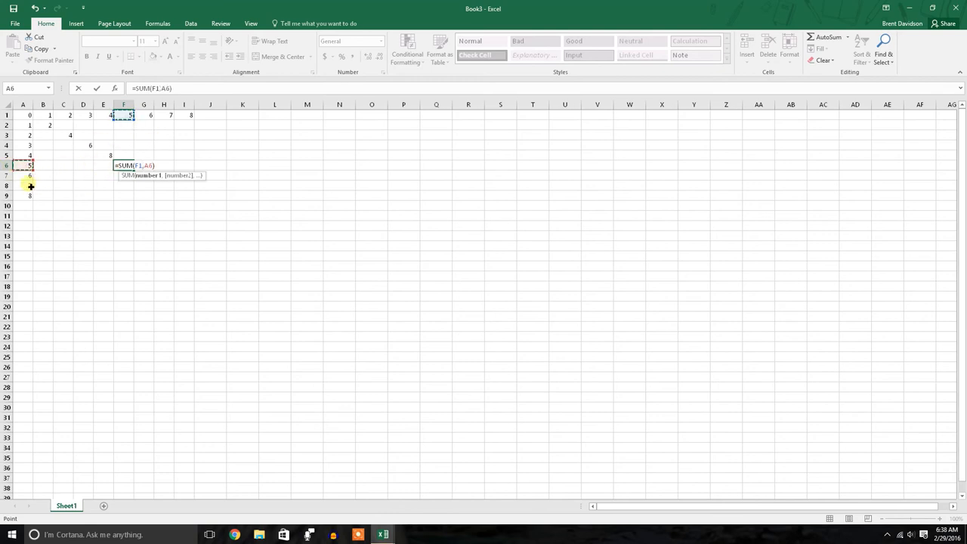
Extend the open F6 formula with cells A7, A8, A9 and A5 as additional arguments.
ctrl+click(30, 180)
ctrl+click(29, 187)
ctrl+click(28, 196)
ctrl+click(27, 154)
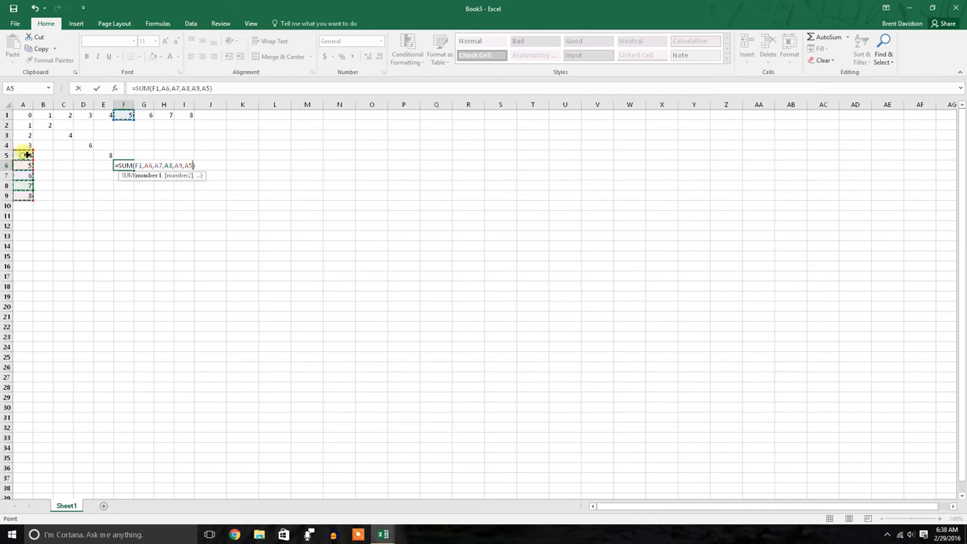
Reduce the open F6 formula to the arguments F1 and A6 and enter it as =SUM(F1,A6).
click(124, 117)
ctrl+click(31, 164)
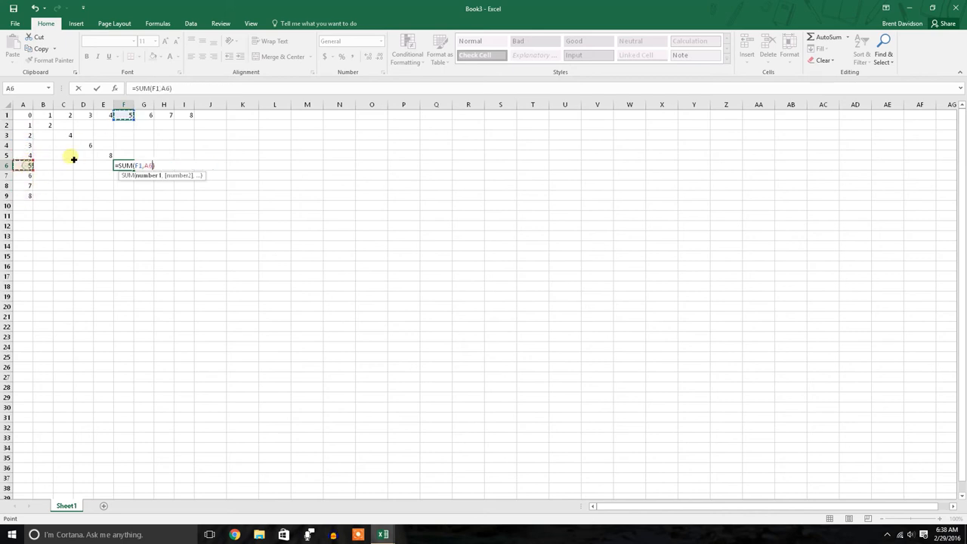
key(Return)
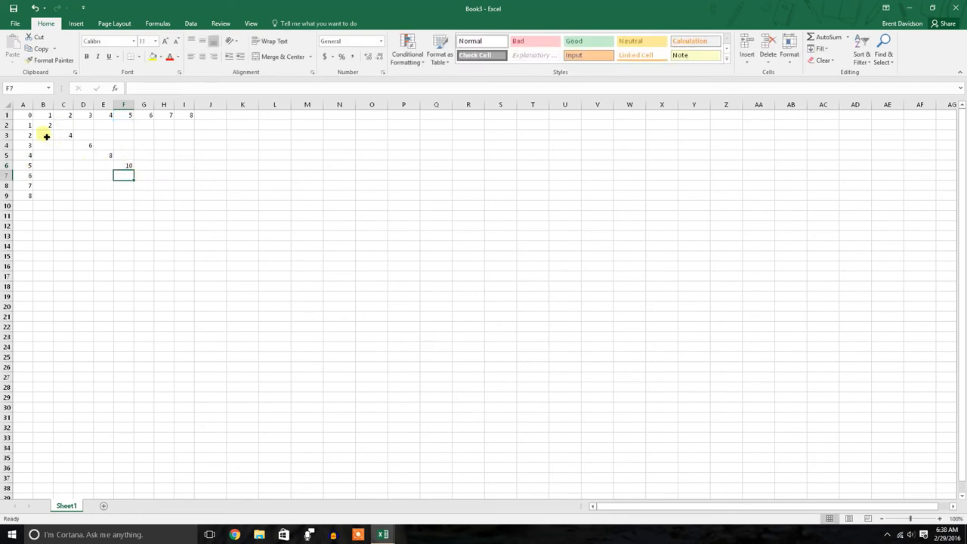
Clear the sum formulas from the grid range B2 through F7, keeping the row and column headers.
click(845, 38)
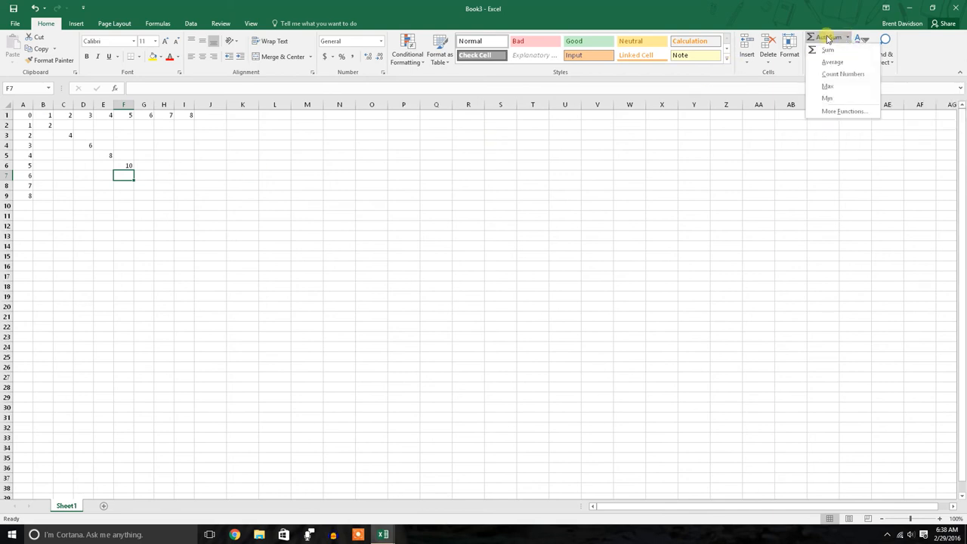
click(326, 180)
drag(52, 124, 131, 175)
key(Delete)
click(199, 214)
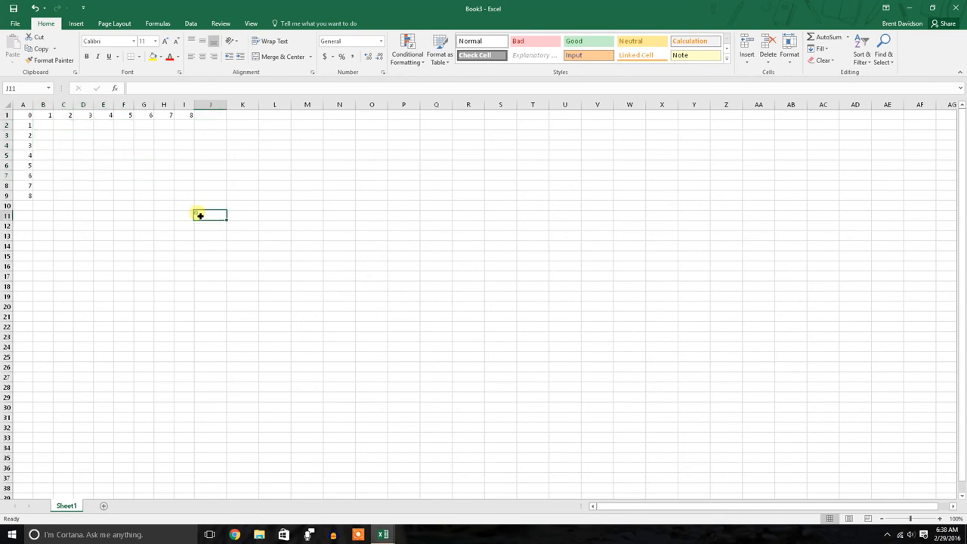
Enter a PRODUCT formula in cell B2 that multiplies the header cells B1 and A2.
click(52, 127)
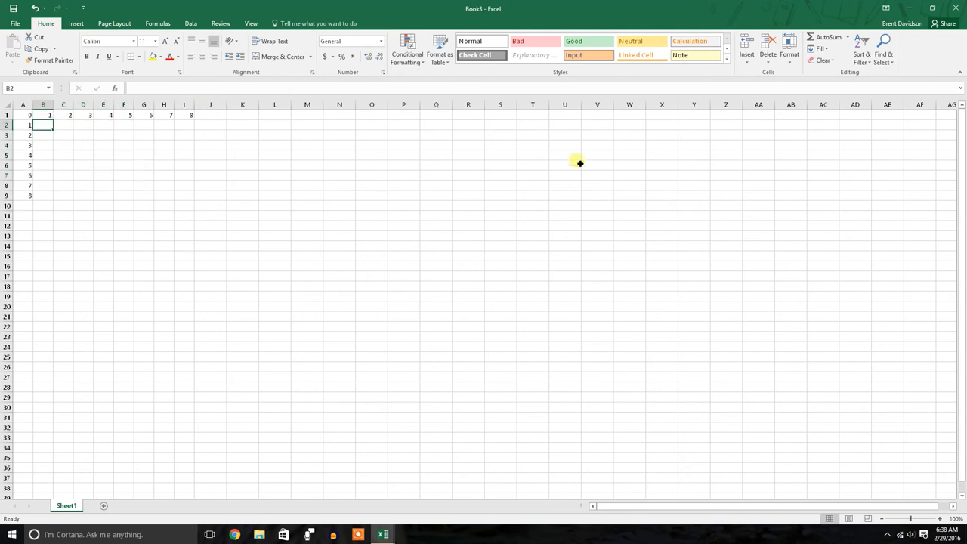
key(F2)
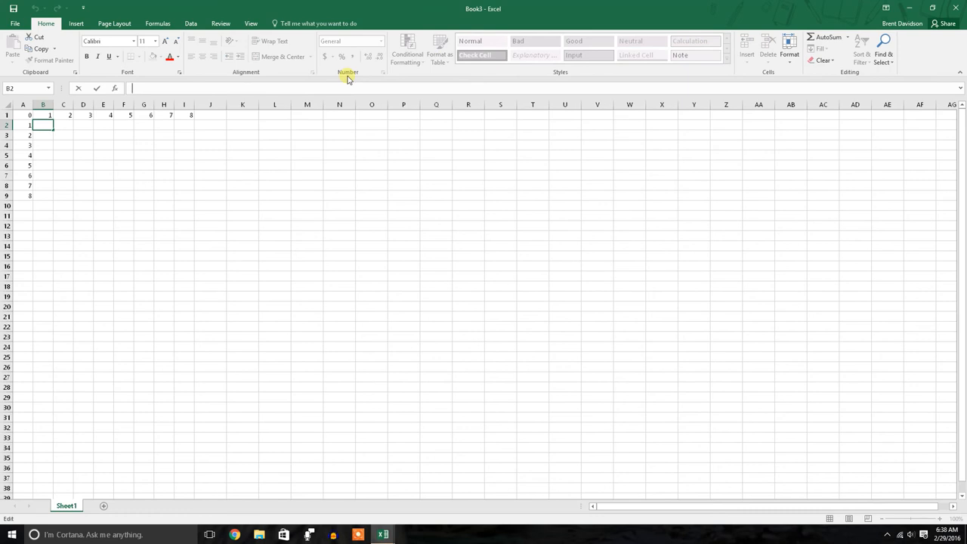
click(189, 185)
click(41, 125)
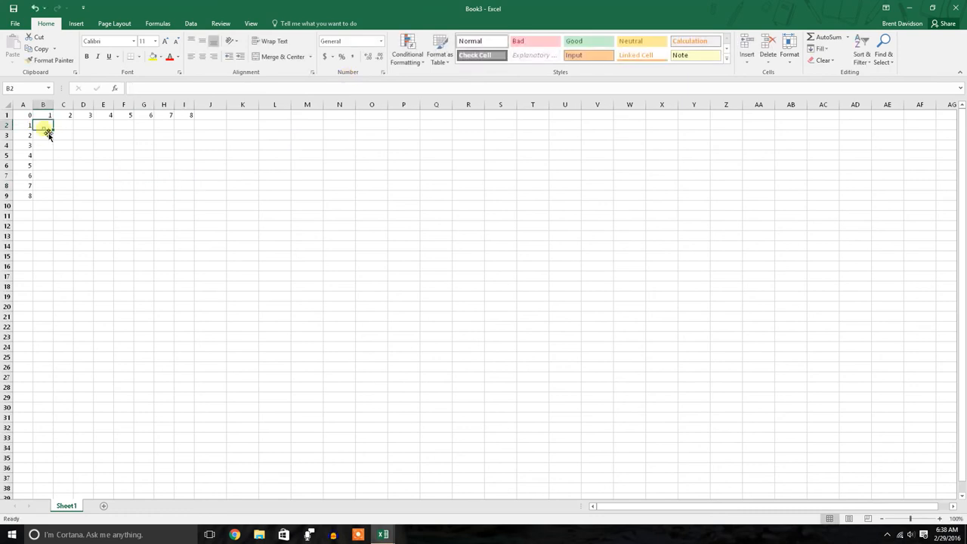
click(154, 89)
text(=)
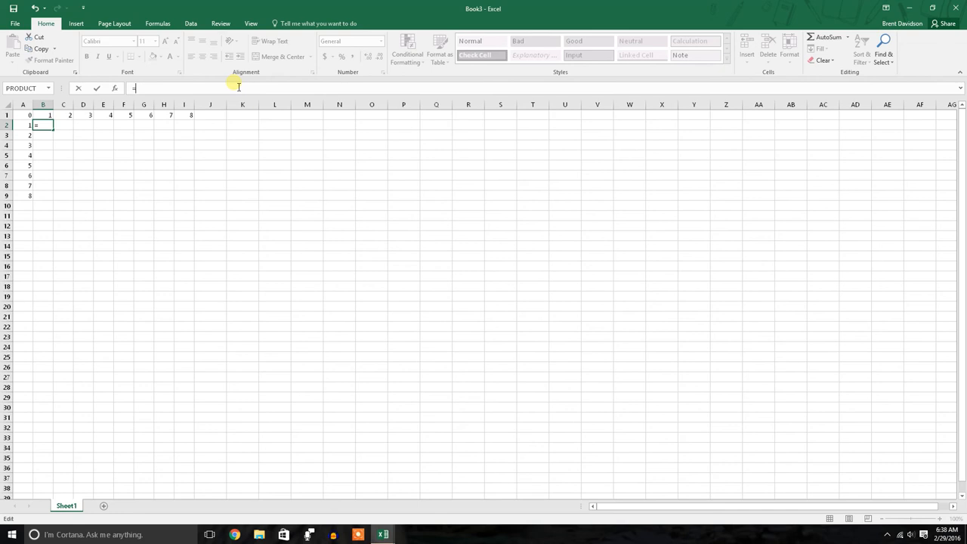
text(pro)
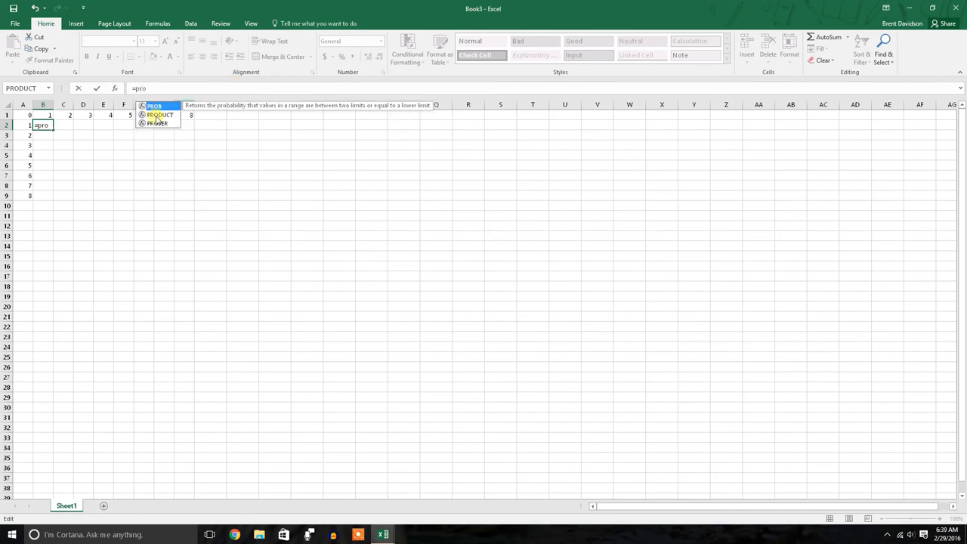
double_click(158, 116)
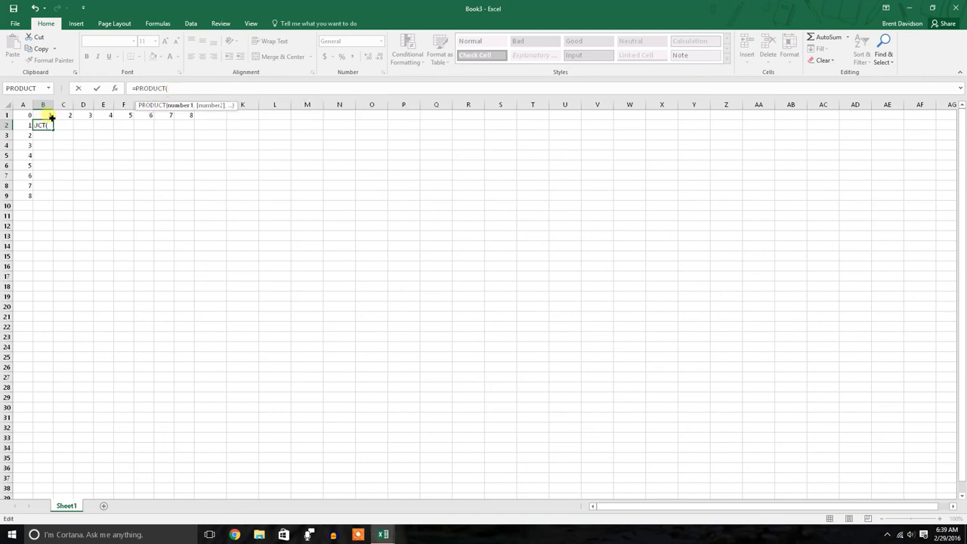
click(51, 118)
text(,)
click(26, 125)
key(Return)
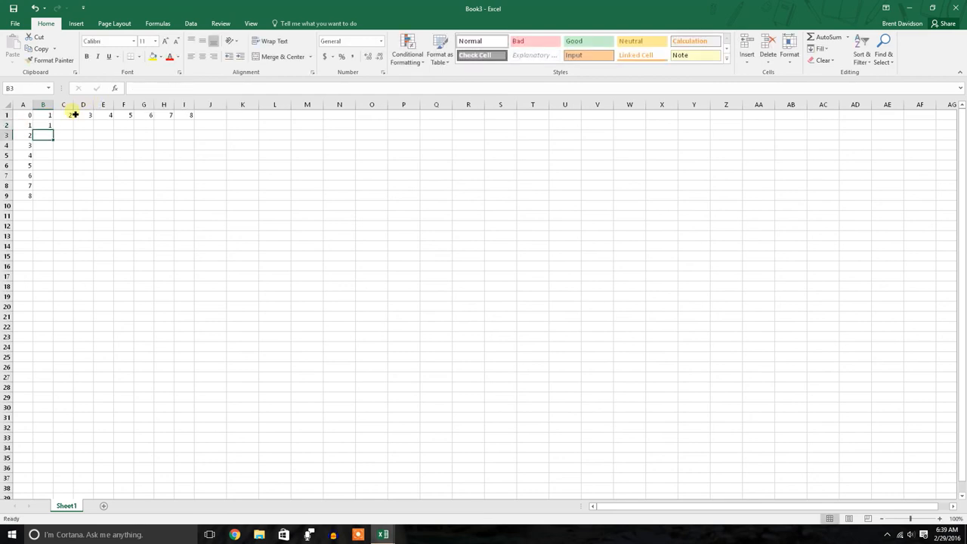
Enter a PRODUCT formula in cell C3 that multiplies the header cells C1 and A3.
click(61, 135)
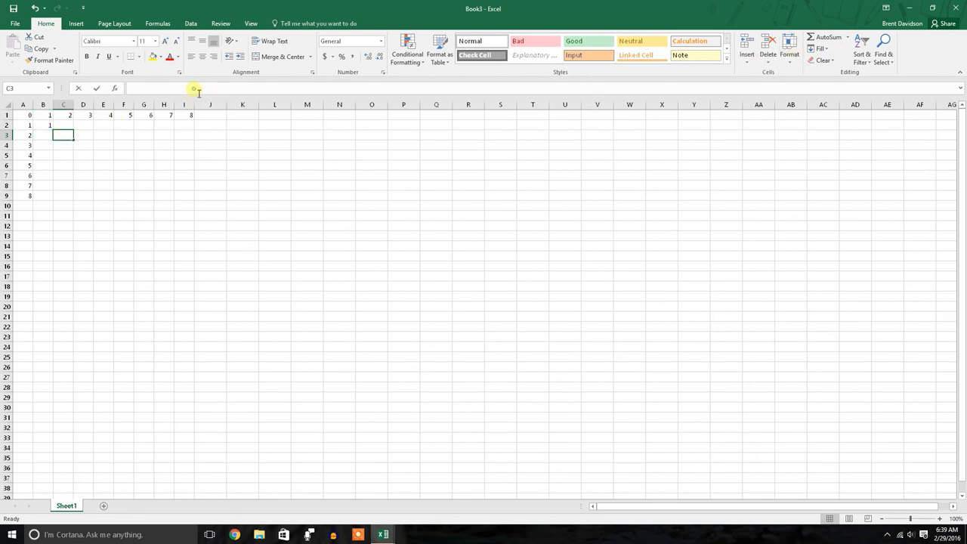
text(=pr)
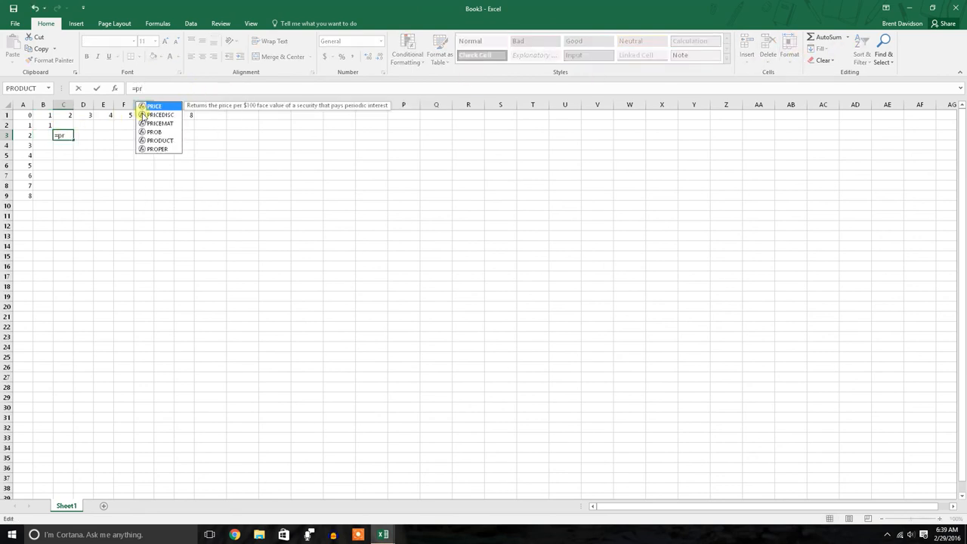
double_click(166, 142)
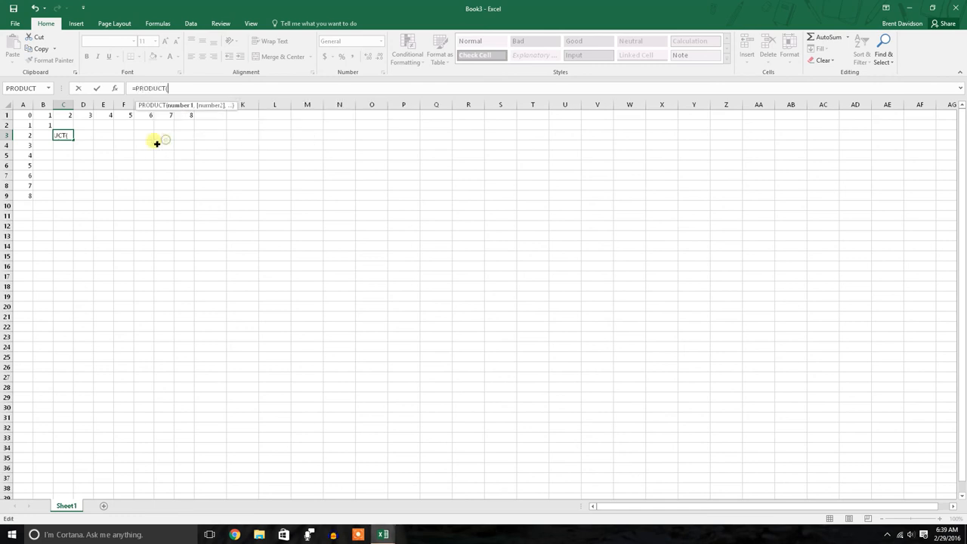
click(71, 117)
text(,)
click(22, 136)
key(Return)
Enter a PRODUCT formula in cell D4 that multiplies the header cells D1 and A4.
click(90, 144)
click(256, 90)
text(=)
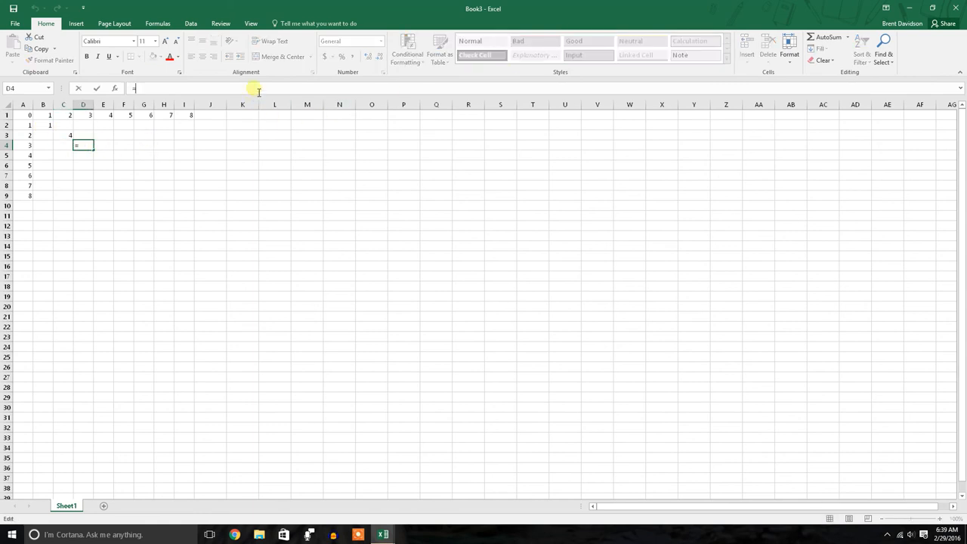
text(pro)
click(156, 116)
double_click(156, 116)
click(83, 117)
text(,)
click(29, 146)
key(Return)
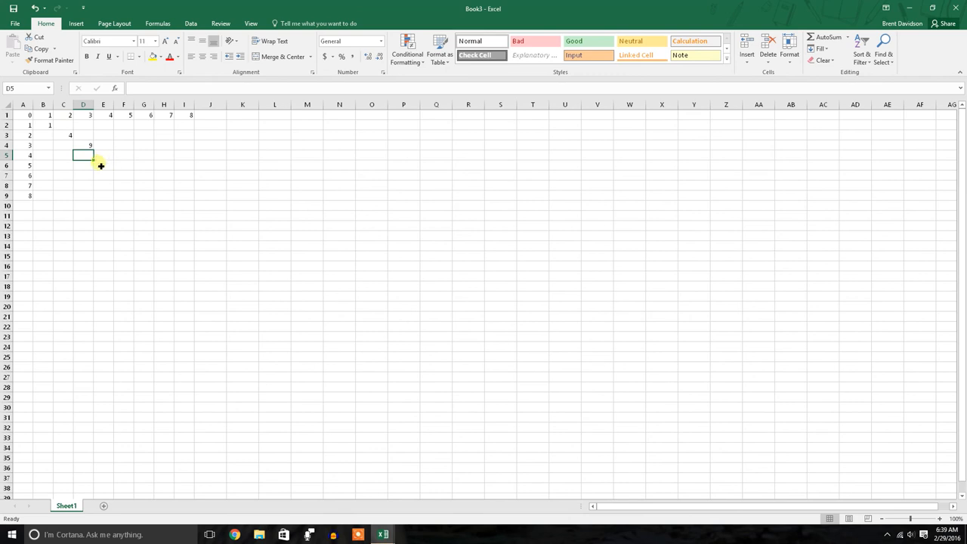
Clear the product formulas from the range B2 through D4.
drag(50, 123, 92, 151)
key(Delete)
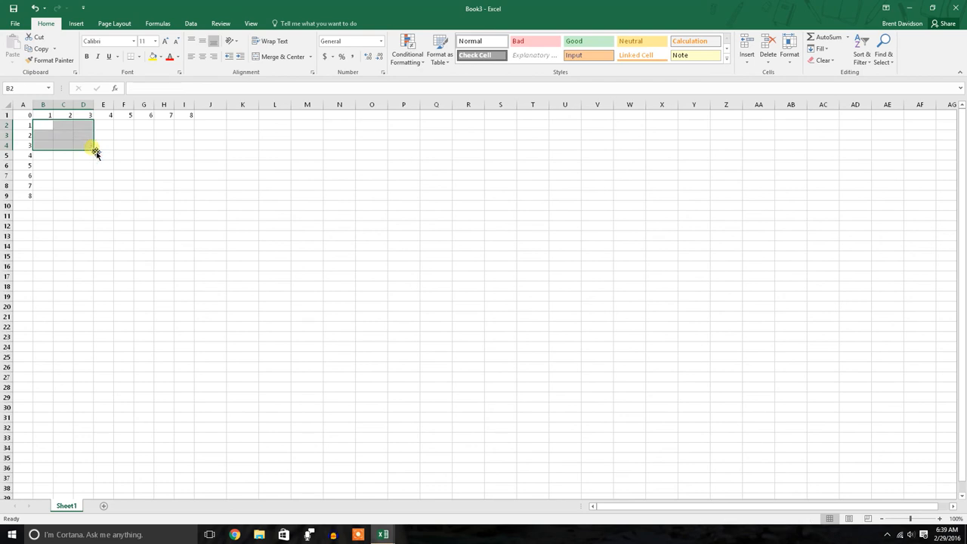
Calculate the average of A1:A9 in cell A10 with the AVERAGE function and clear the formula again.
click(24, 206)
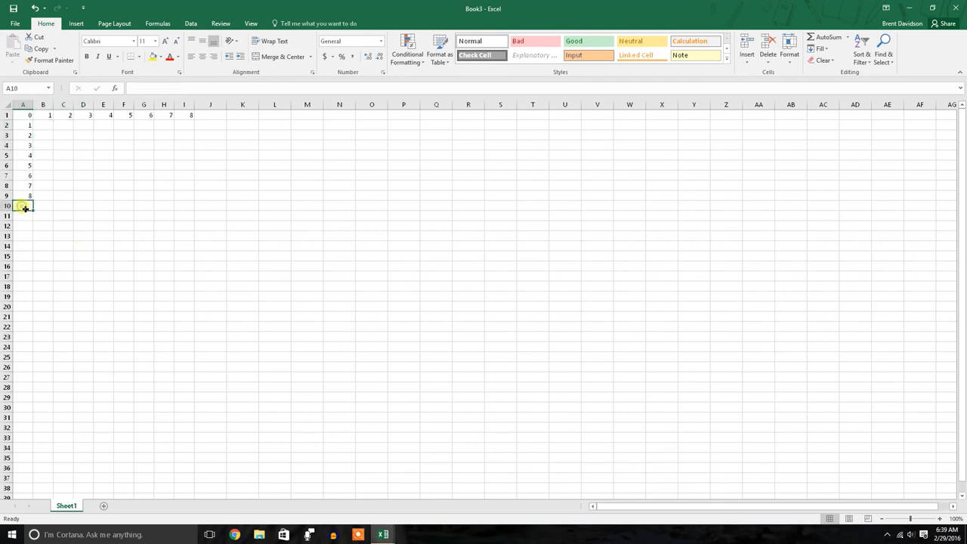
click(848, 39)
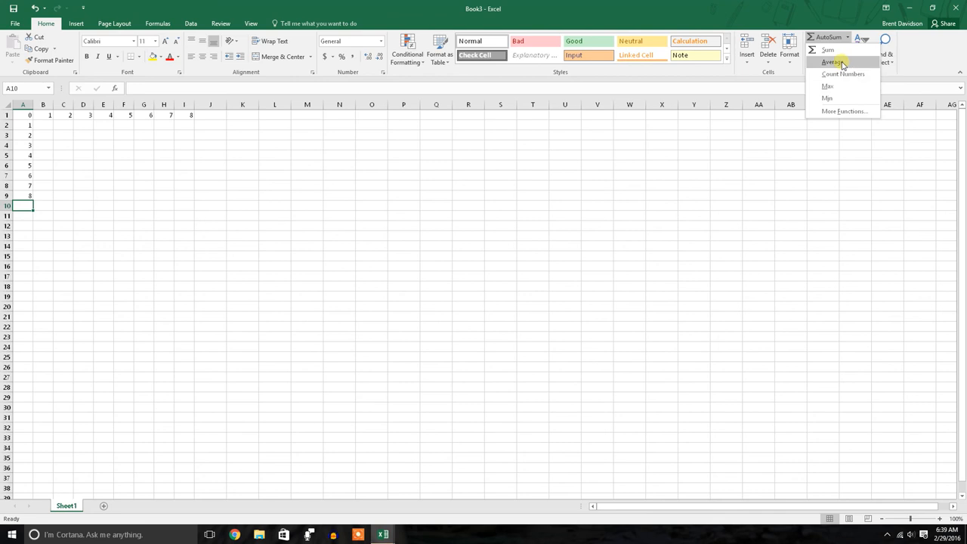
click(847, 68)
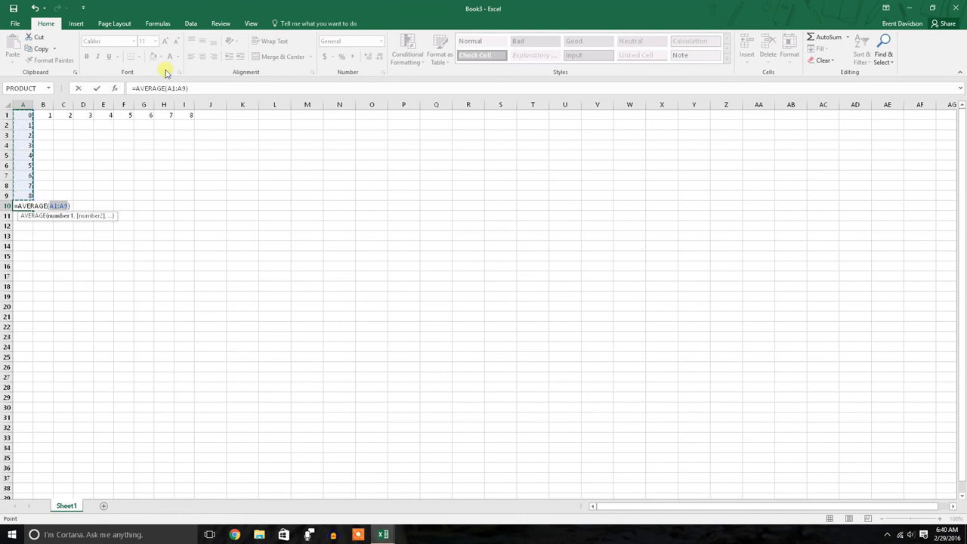
key(Return)
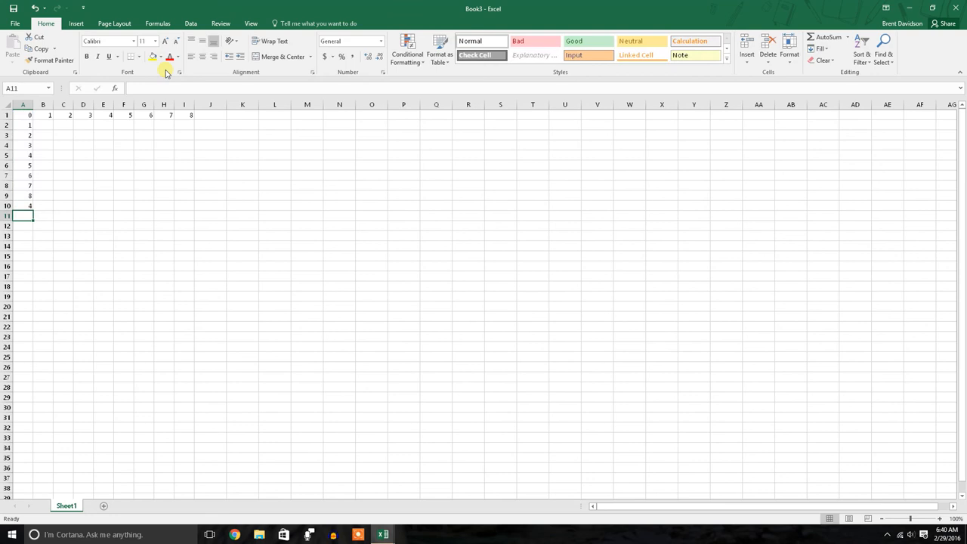
click(28, 207)
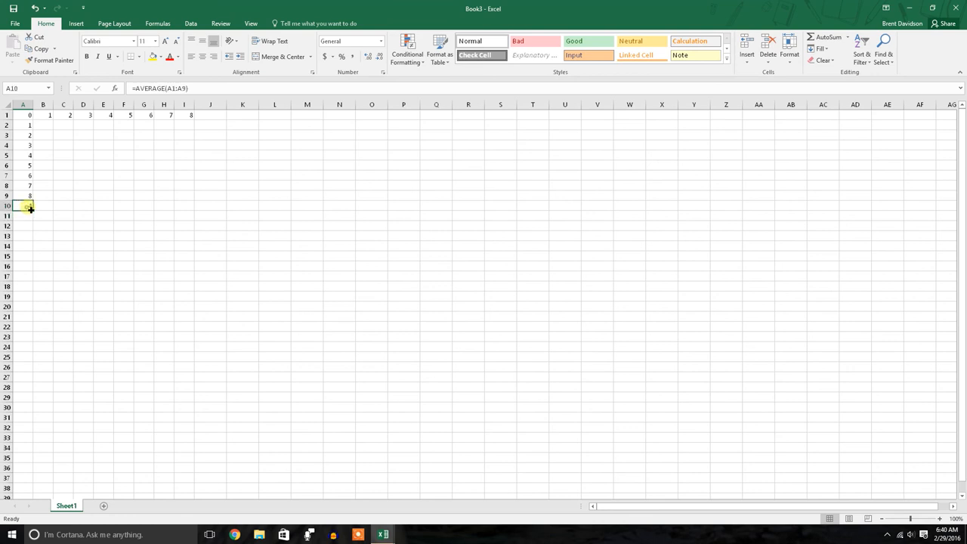
key(Delete)
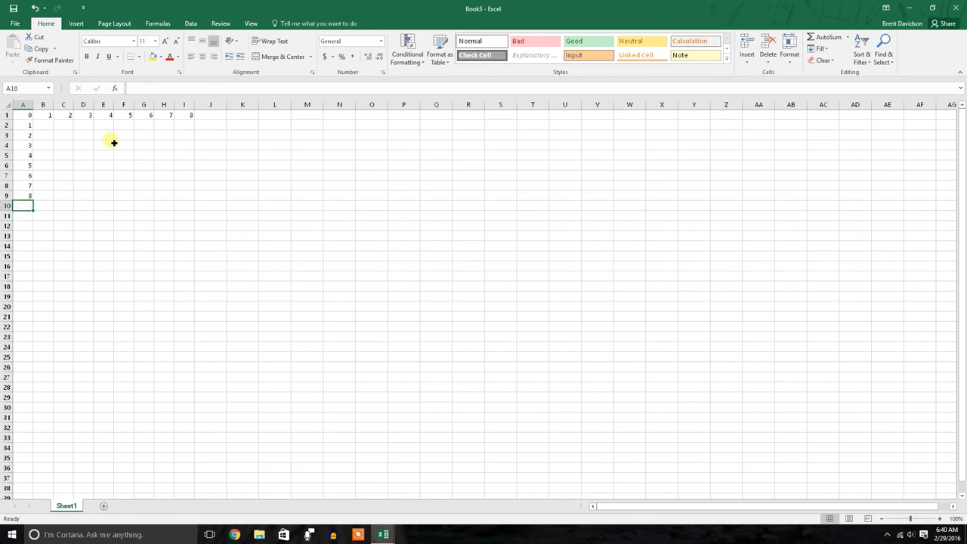
Count the numbers in A1:A9 in cell A10 with the COUNT function and clear the formula again.
click(847, 37)
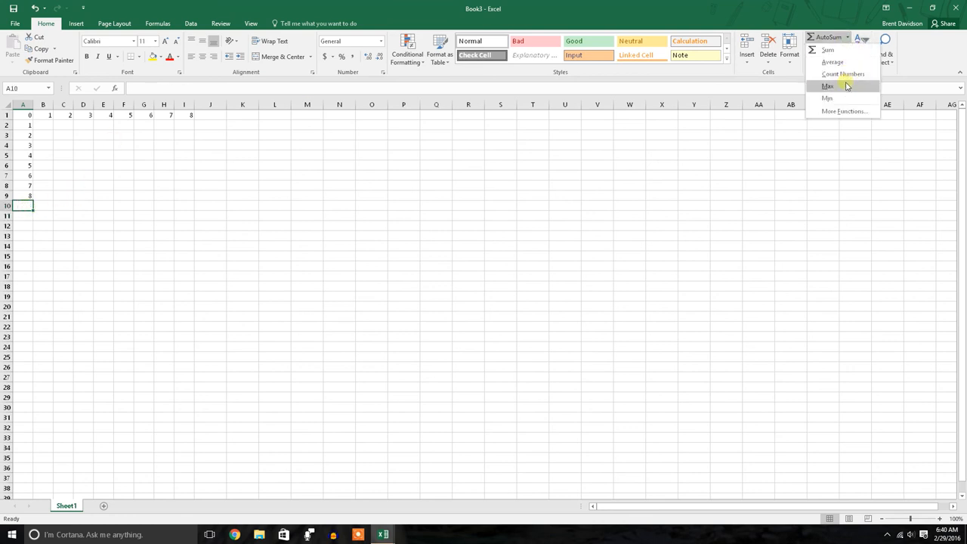
click(846, 74)
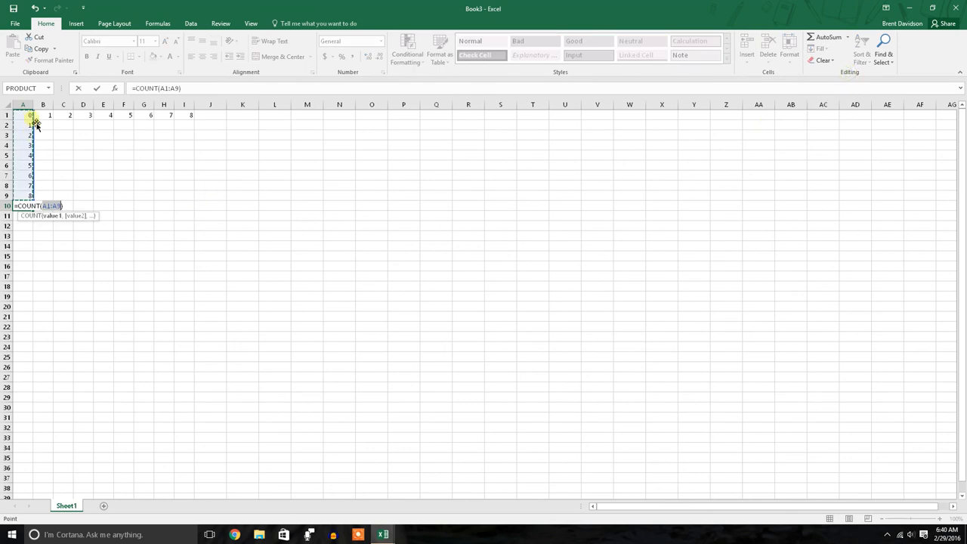
key(Return)
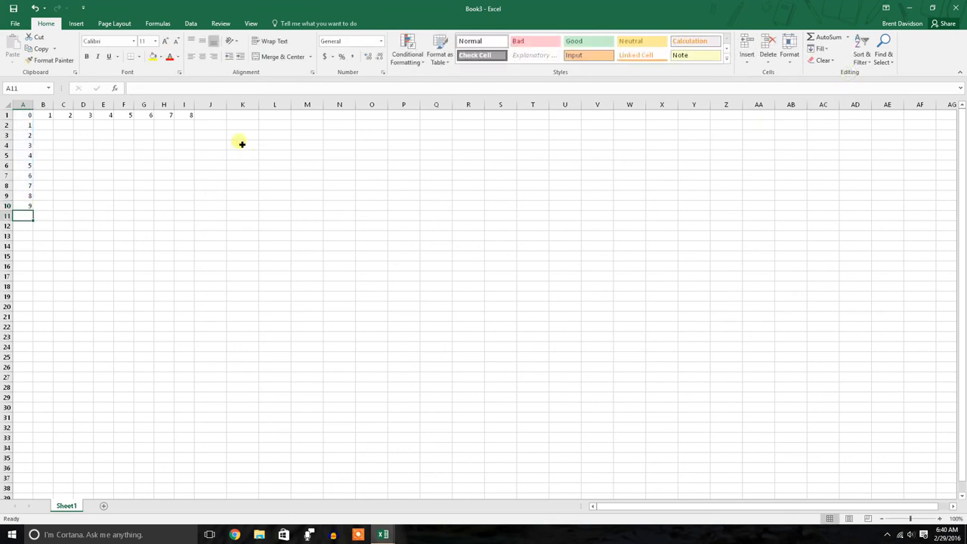
click(25, 205)
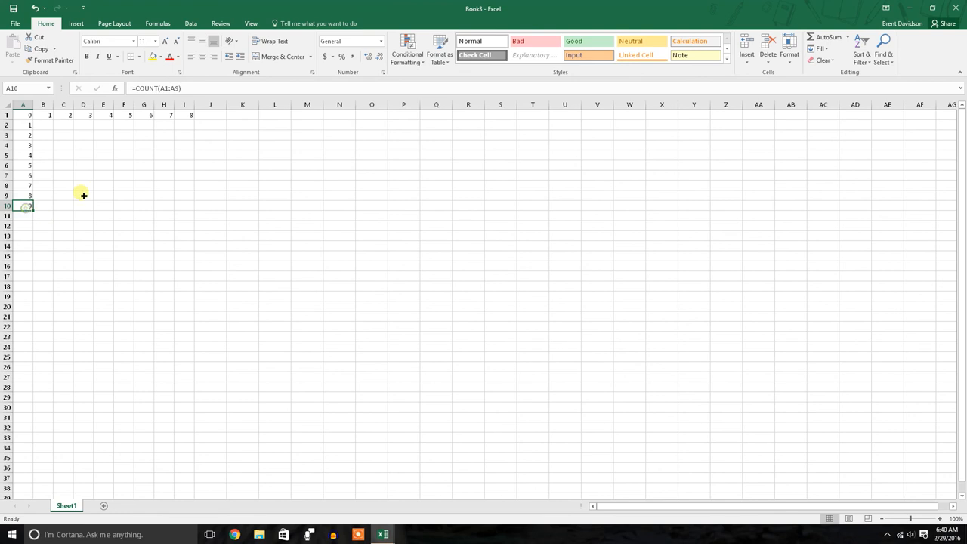
key(Delete)
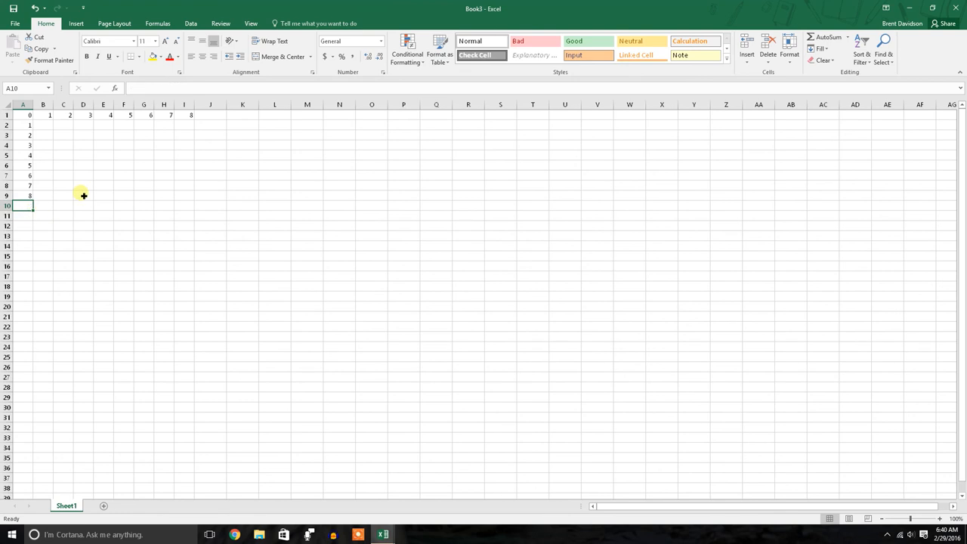
Find the largest value of A1:A9 in cell A10 with the MAX function and clear the formula again.
click(847, 38)
click(828, 87)
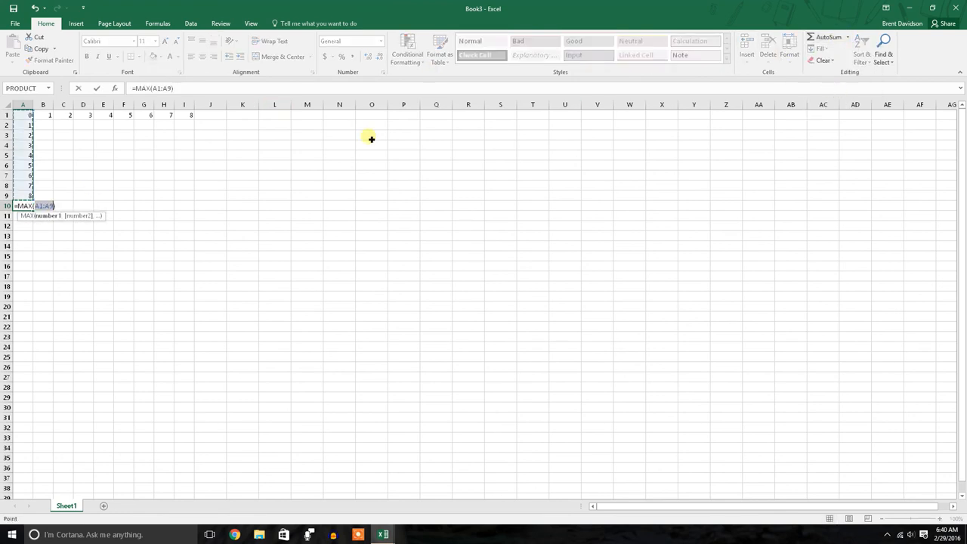
key(Return)
click(30, 205)
key(Delete)
Find the smallest value of A1:A9 in cell A10 with the MIN function and clear the formula again.
click(848, 37)
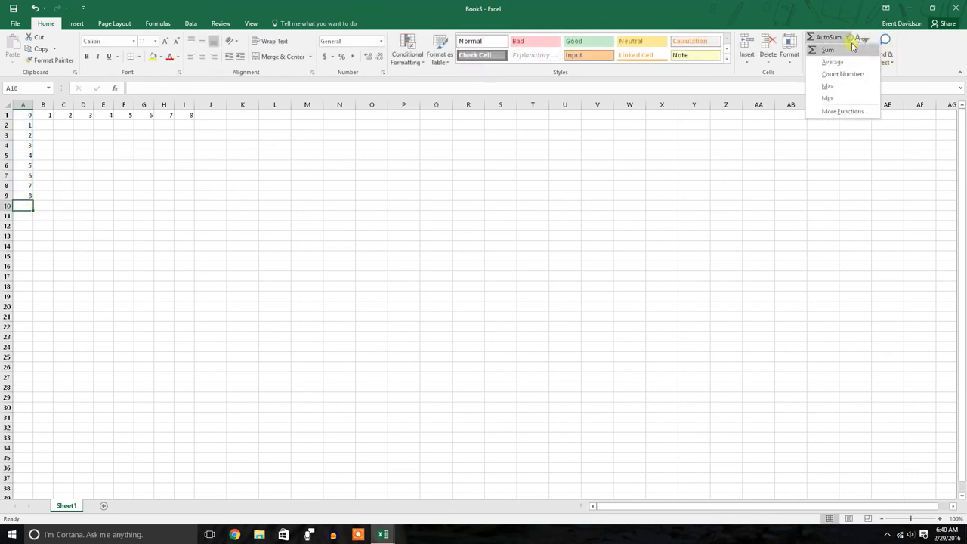
click(839, 99)
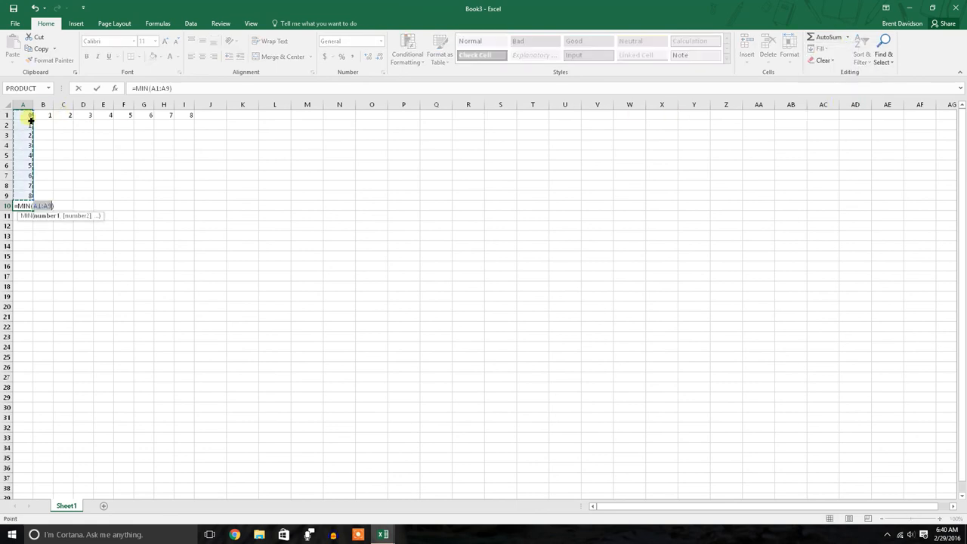
key(Return)
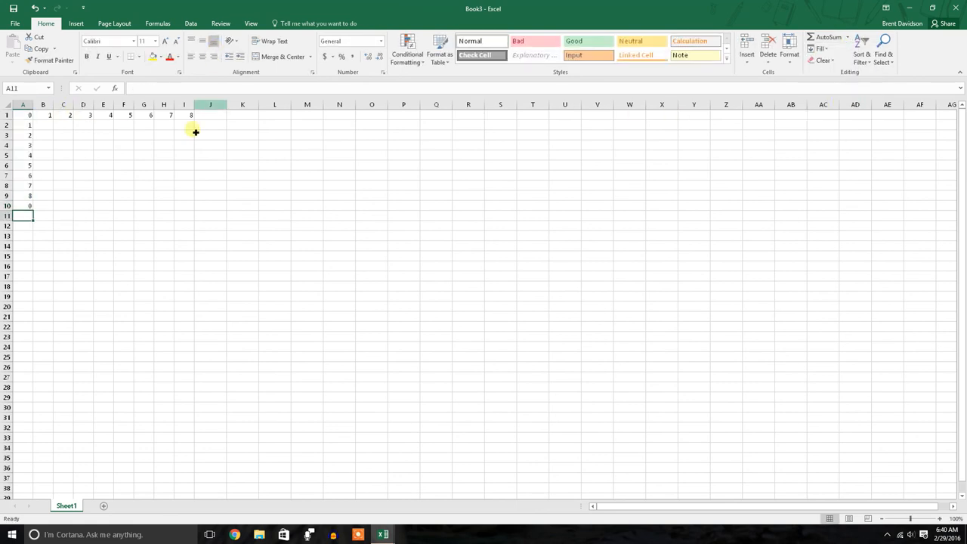
click(30, 206)
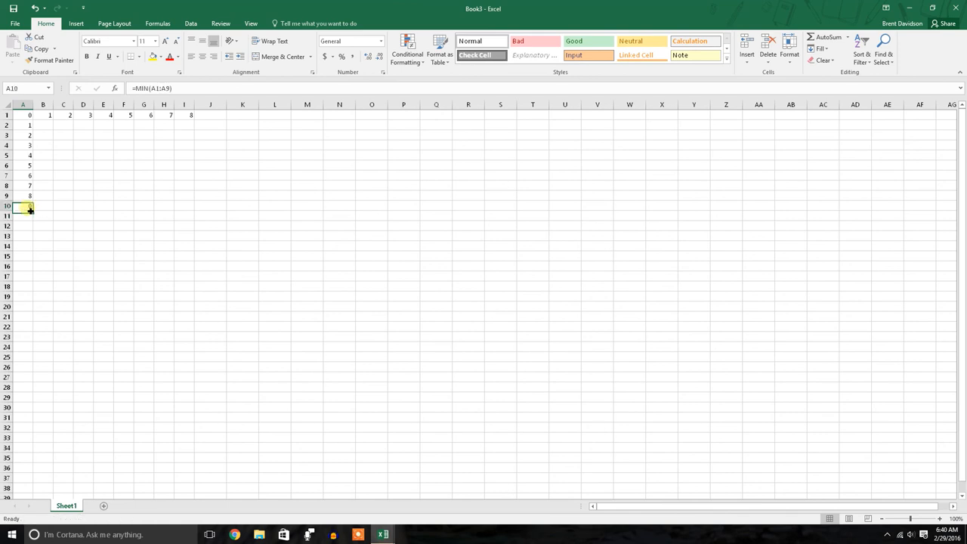
key(Delete)
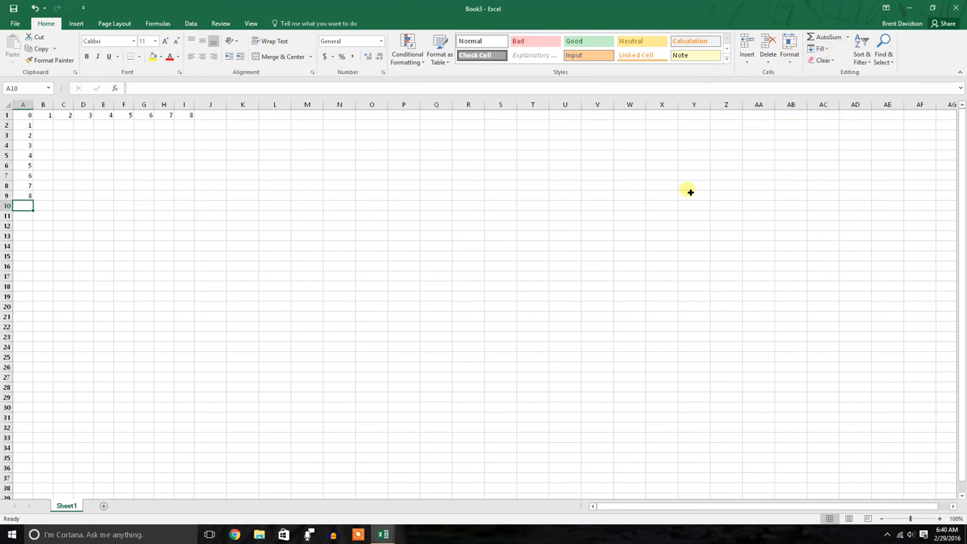
click(847, 37)
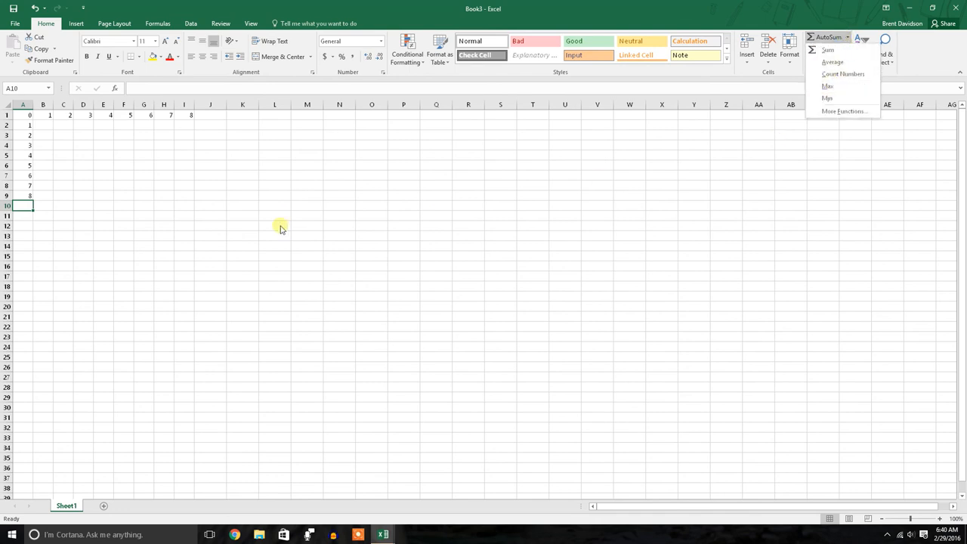
click(136, 221)
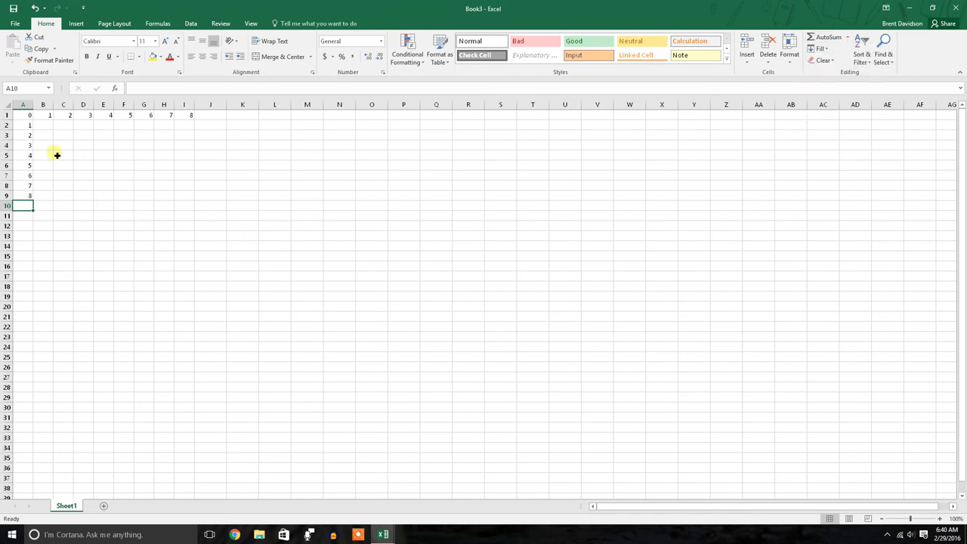